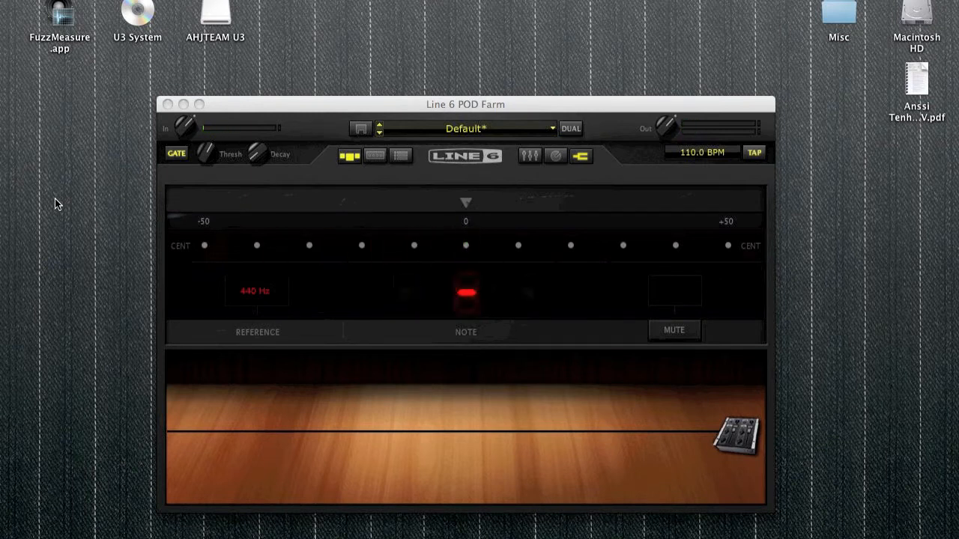
Leave the tuner for the gear view and add the Line 6 Treadplate guitar amp to the empty signal chain.
{"action": "left_click", "coordinate": [529, 156]}
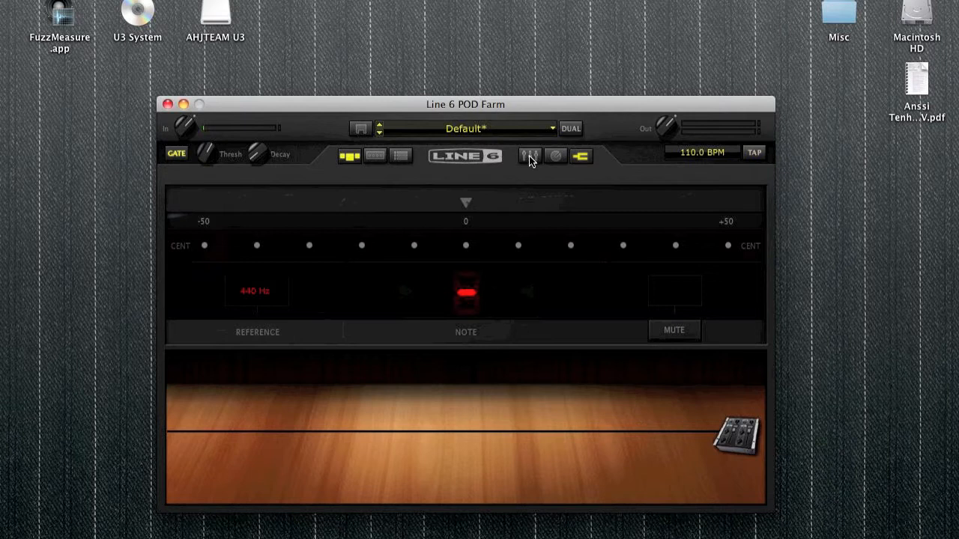
{"action": "left_click", "coordinate": [529, 156]}
{"action": "left_click", "coordinate": [349, 156]}
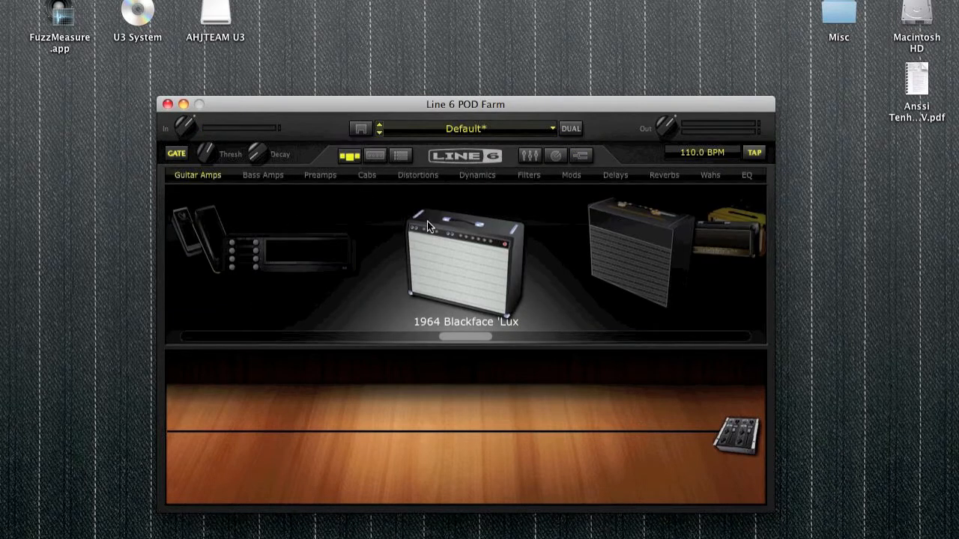
{"action": "left_click", "coordinate": [230, 176]}
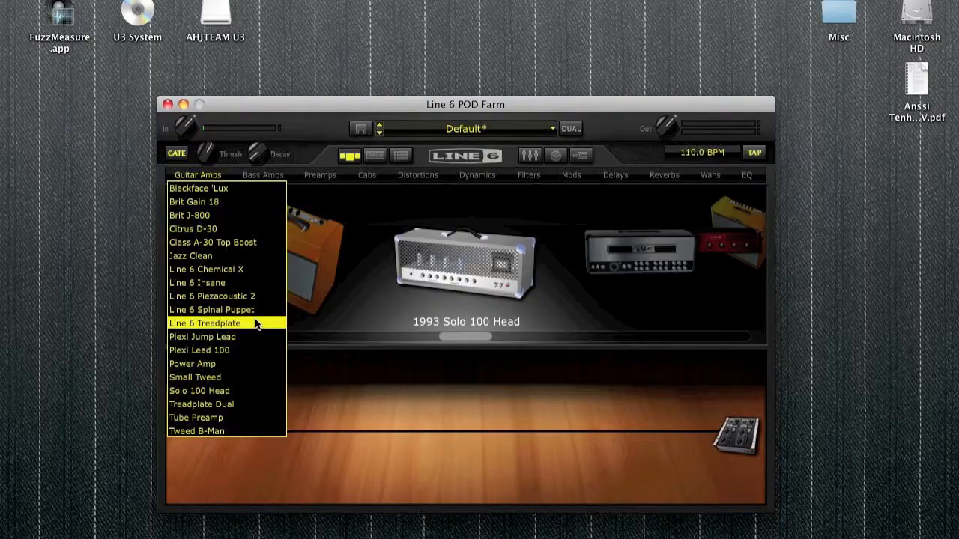
{"action": "left_click", "coordinate": [257, 263]}
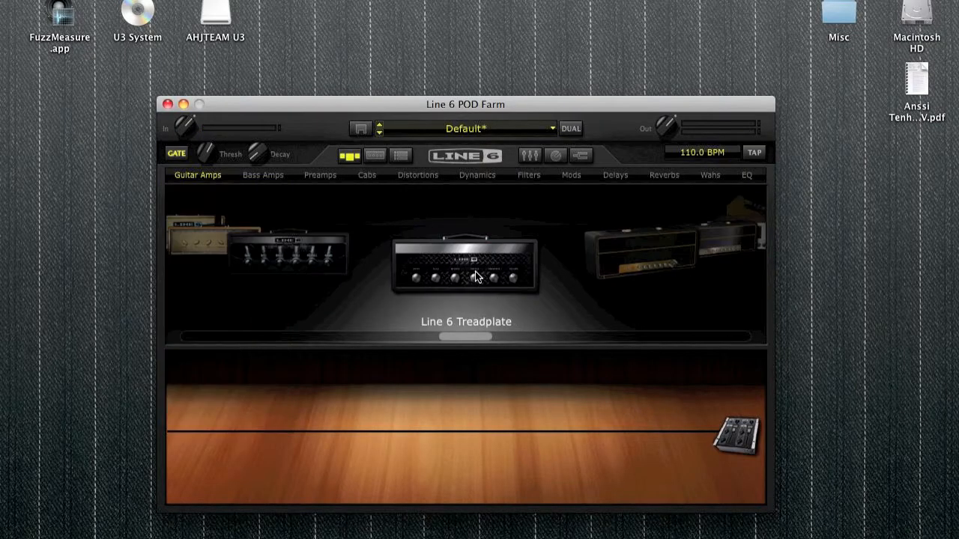
{"action": "left_click_drag", "start_coordinate": [476, 275], "coordinate": [487, 414]}
Set the 4x12 Treadplate cabinet's microphone to 57 On Axis and its room amount to 0%.
{"action": "left_click", "coordinate": [487, 414]}
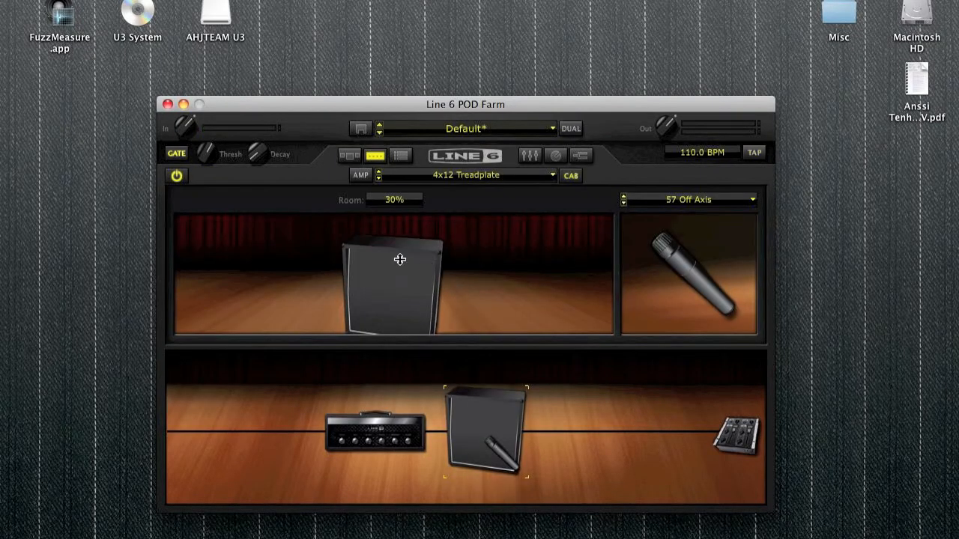
{"action": "left_click", "coordinate": [623, 197]}
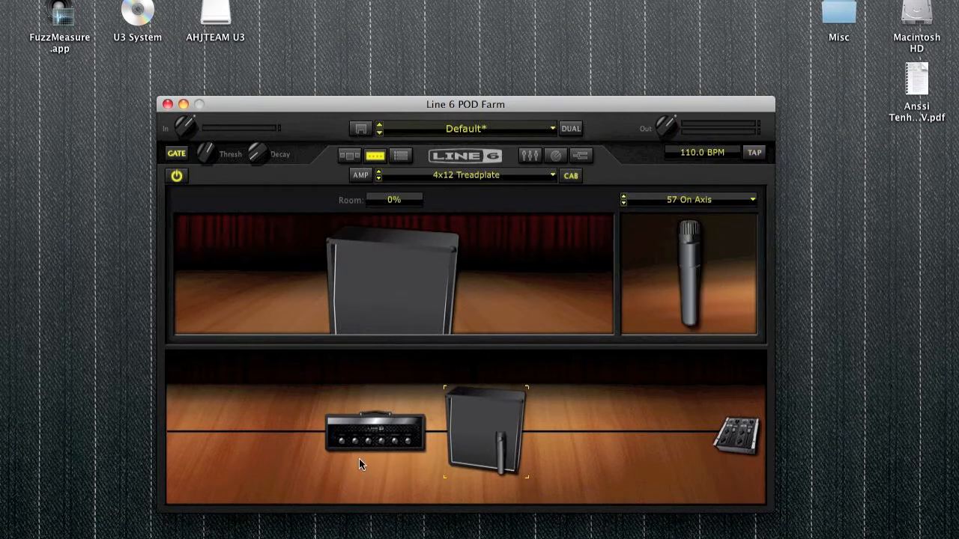
Turn the Treadplate amp's drive up to maximum and set bass, middle, treble and presence to about the midpoint.
{"action": "left_click", "coordinate": [371, 437]}
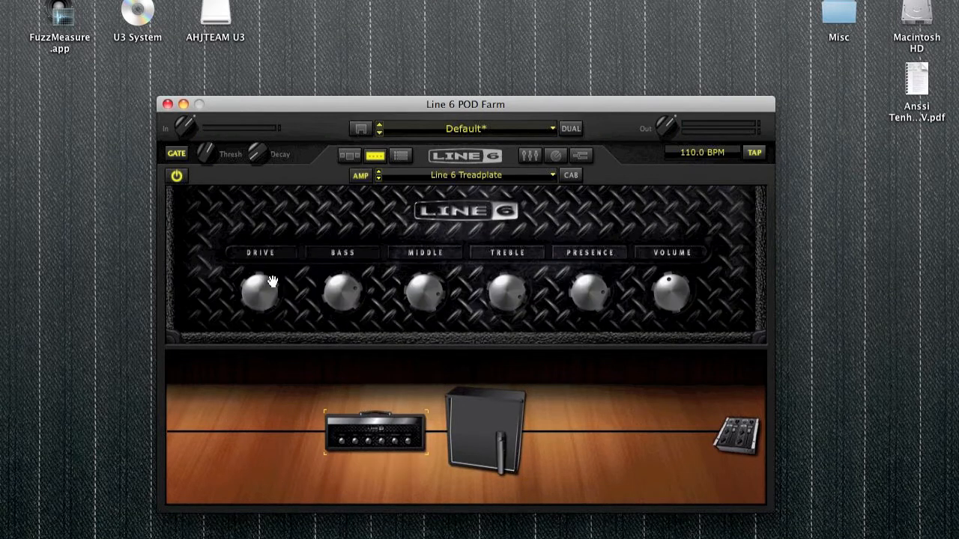
{"action": "left_click_drag", "start_coordinate": [268, 281], "coordinate": [268, 307]}
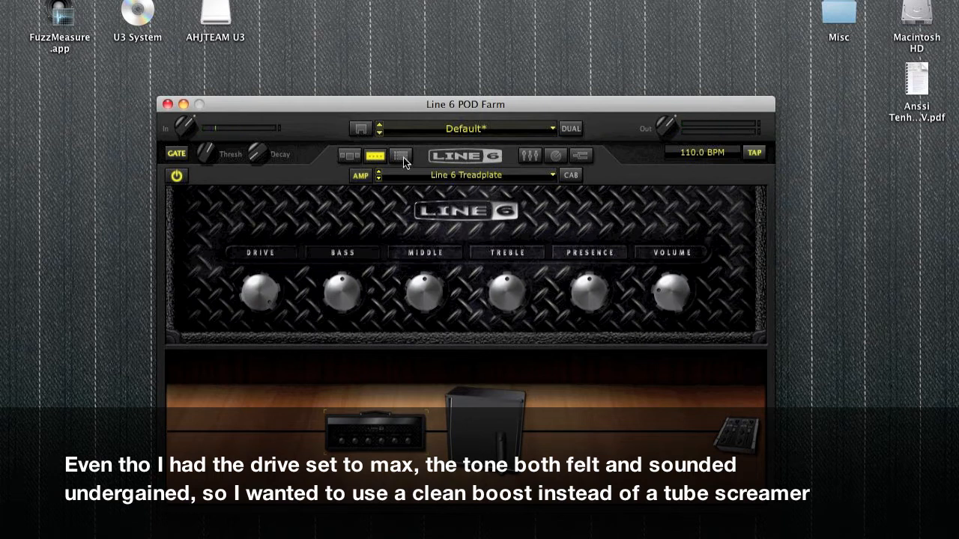
Try to place the American Classic preamp in front of the Treadplate amp.
{"action": "left_click", "coordinate": [348, 153]}
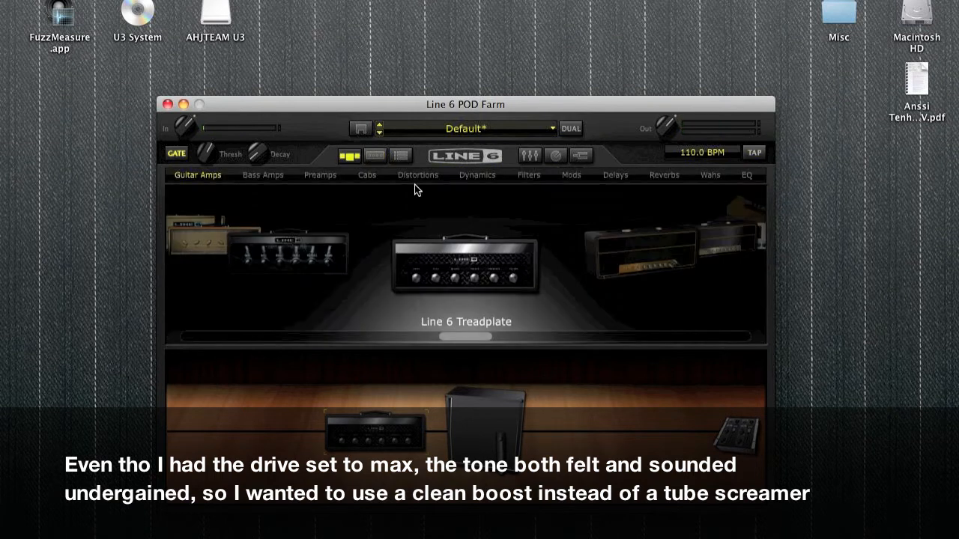
{"action": "left_click", "coordinate": [343, 173]}
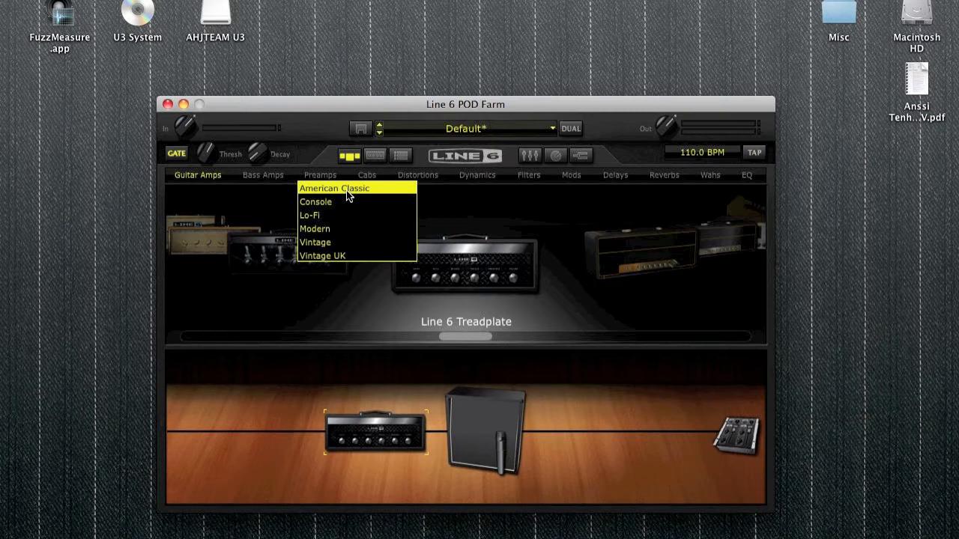
{"action": "left_click", "coordinate": [346, 190]}
{"action": "left_click_drag", "start_coordinate": [461, 267], "coordinate": [268, 425]}
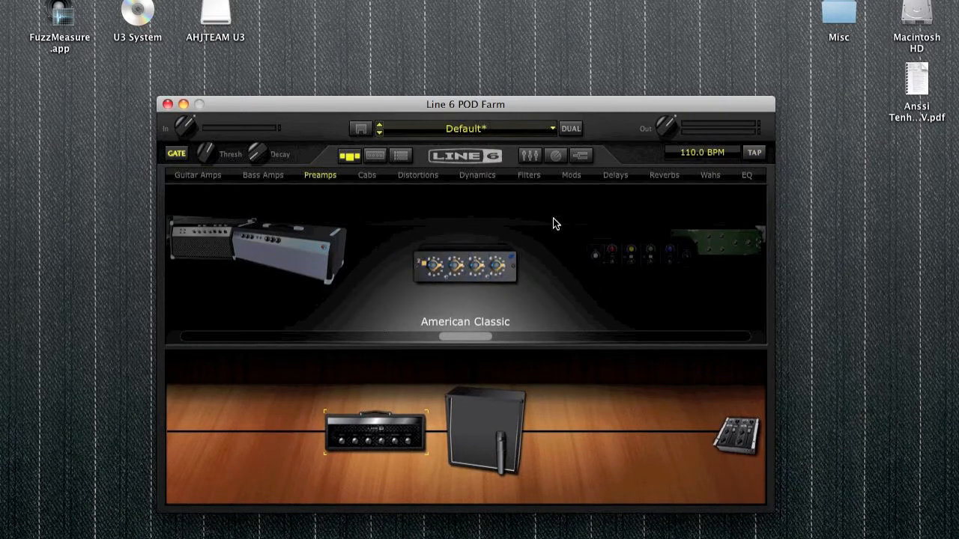
Go to the Screamer in the distortions, add the neighbouring Compressor in front of the amp and open its controls.
{"action": "left_click", "coordinate": [438, 176]}
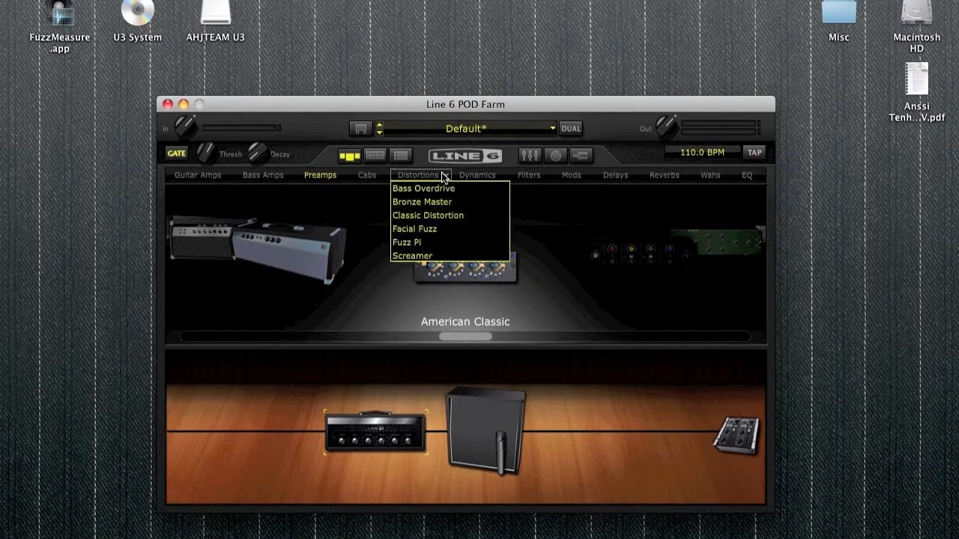
{"action": "left_click", "coordinate": [445, 255]}
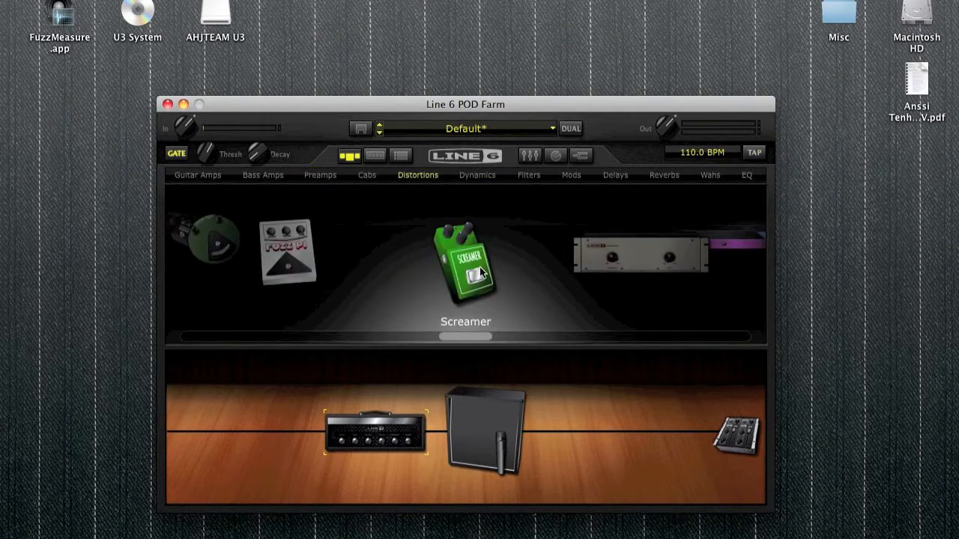
{"action": "left_click_drag", "start_coordinate": [611, 239], "coordinate": [292, 427]}
{"action": "double_click", "coordinate": [323, 426]}
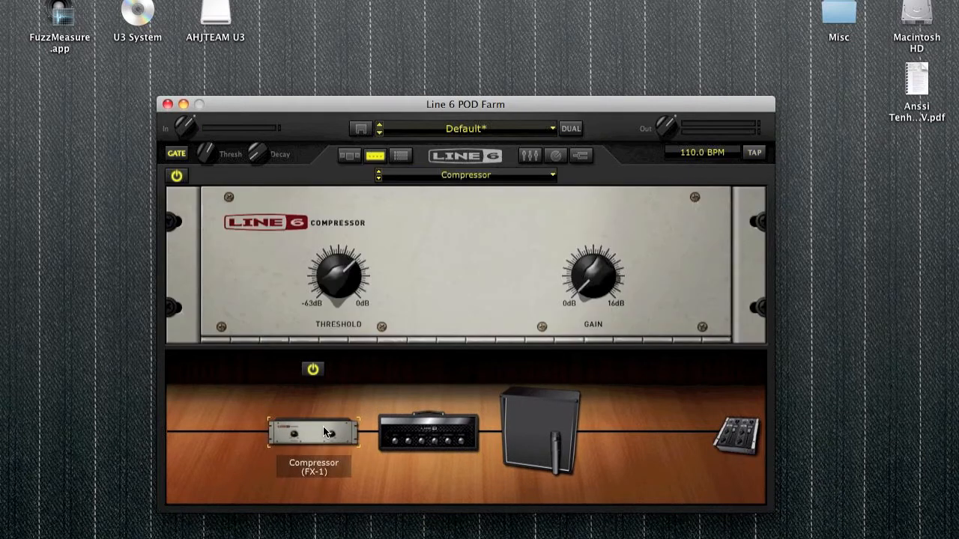
Set the compressor's threshold to 0 dB and bypass the compressor to compare the tone.
{"action": "mouse_move", "coordinate": [595, 279]}
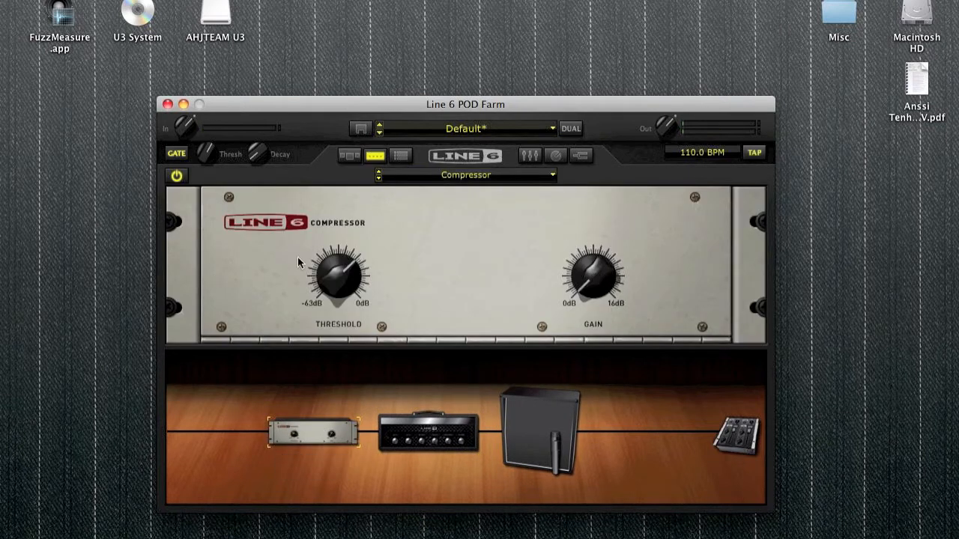
{"action": "left_click_drag", "start_coordinate": [353, 270], "coordinate": [367, 65]}
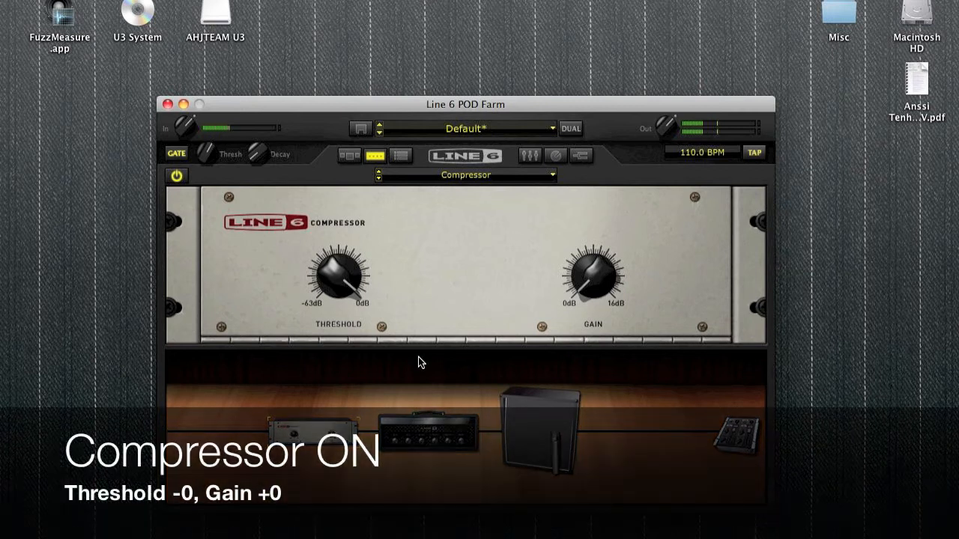
{"action": "left_click", "coordinate": [314, 368]}
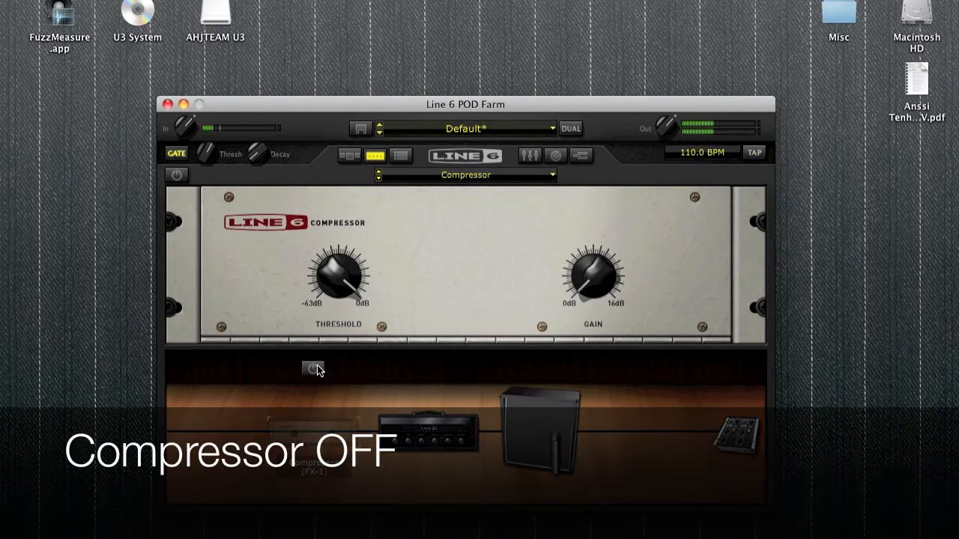
Raise the compressor's gain to 16 dB and lower its threshold slightly, leaving the compressor switched on.
{"action": "left_click_drag", "start_coordinate": [593, 276], "coordinate": [597, 225]}
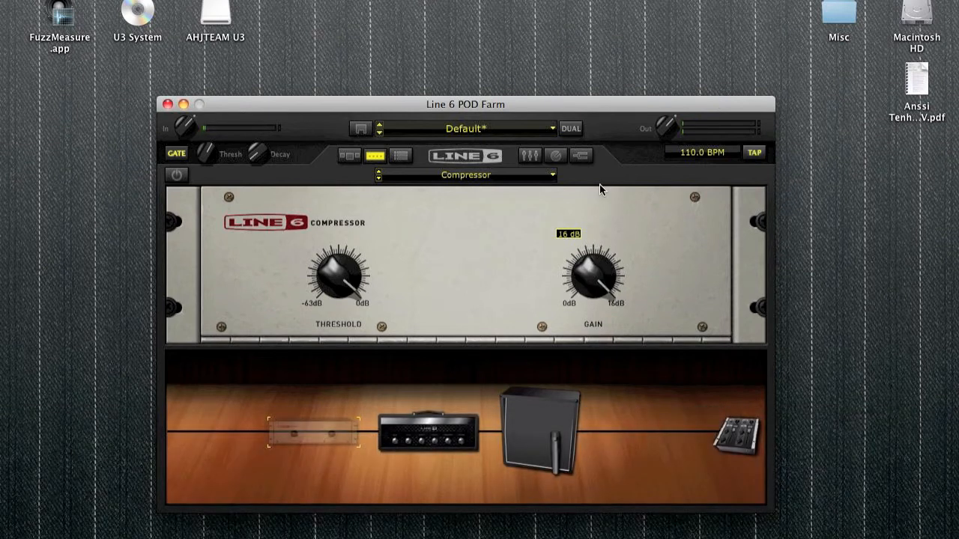
{"action": "left_click", "coordinate": [314, 369]}
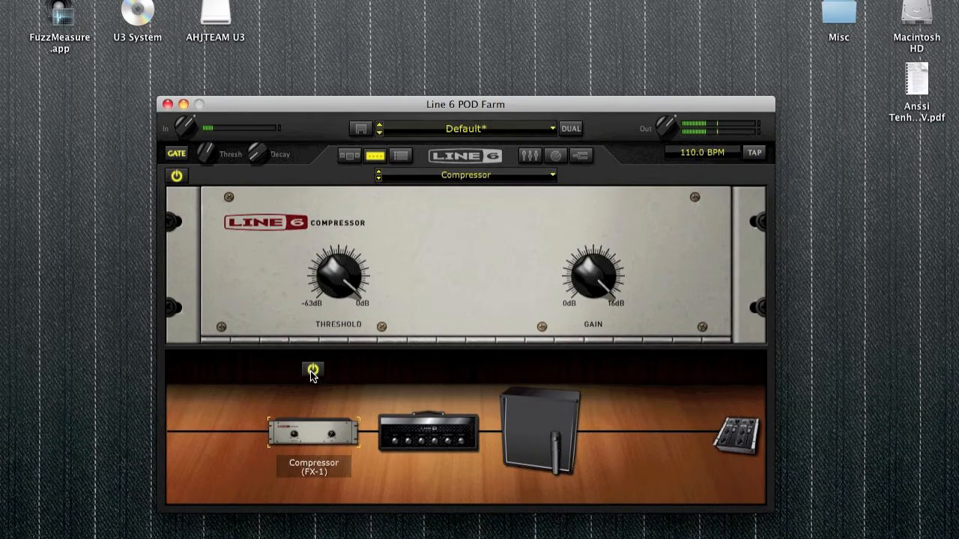
{"action": "left_click", "coordinate": [313, 371]}
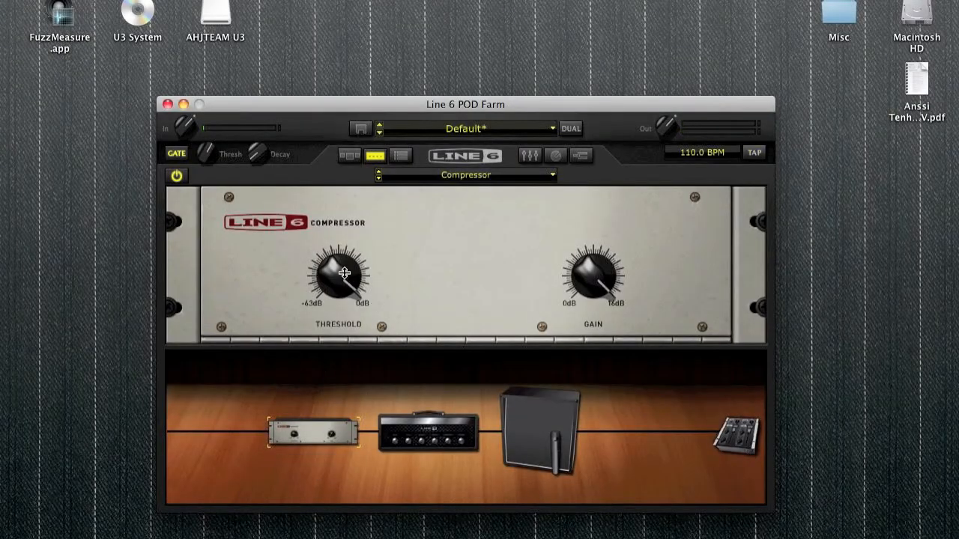
{"action": "left_click_drag", "start_coordinate": [344, 273], "coordinate": [346, 319]}
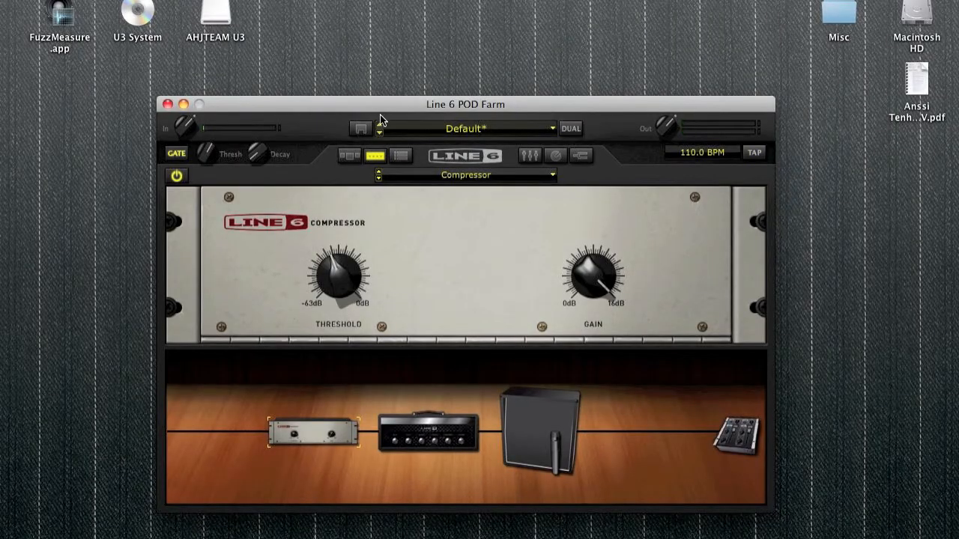
Save the tone under the name "TEST 1 - Line6 Tread".
{"action": "left_click", "coordinate": [361, 130]}
{"action": "left_click", "coordinate": [398, 188]}
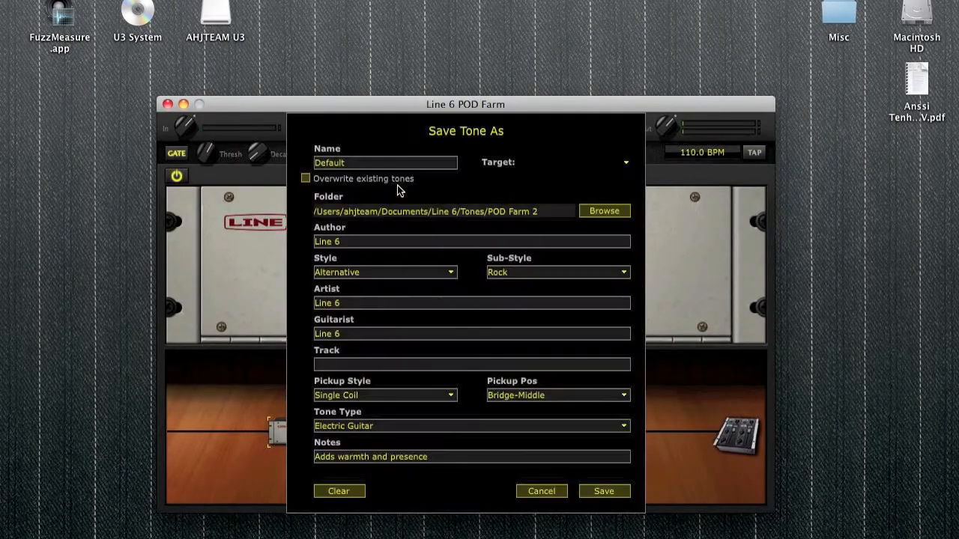
{"action": "type", "text": "TEST 1 -"}
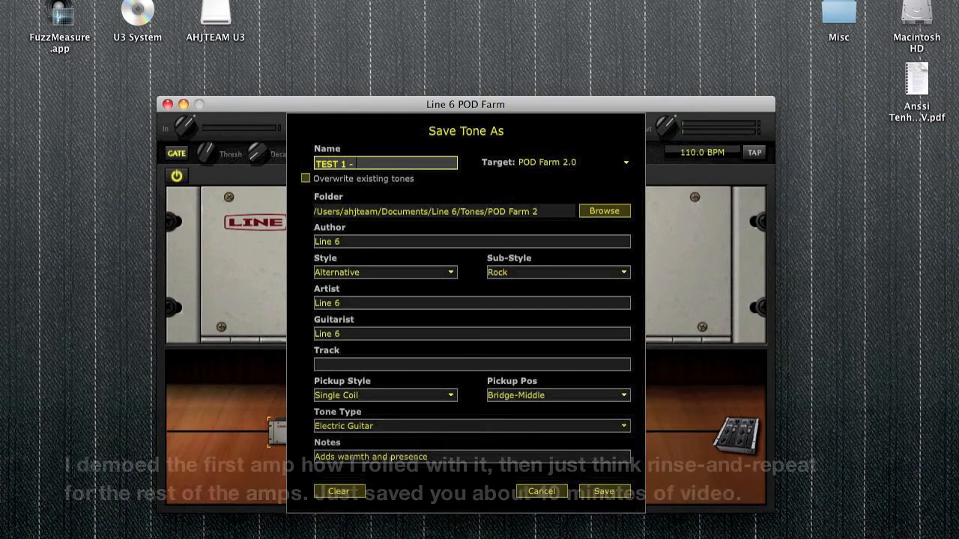
{"action": "type", "text": "Line6 Tread"}
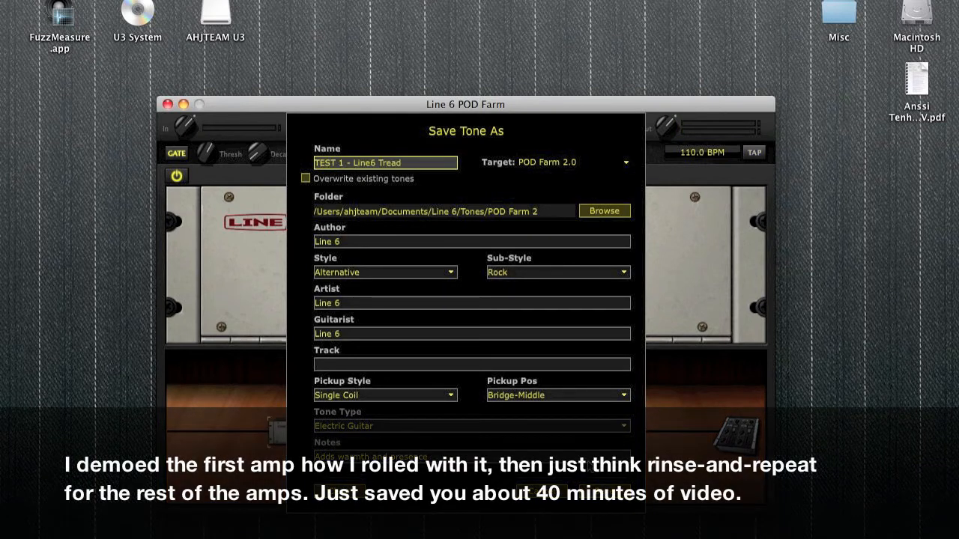
{"action": "key", "text": "Return"}
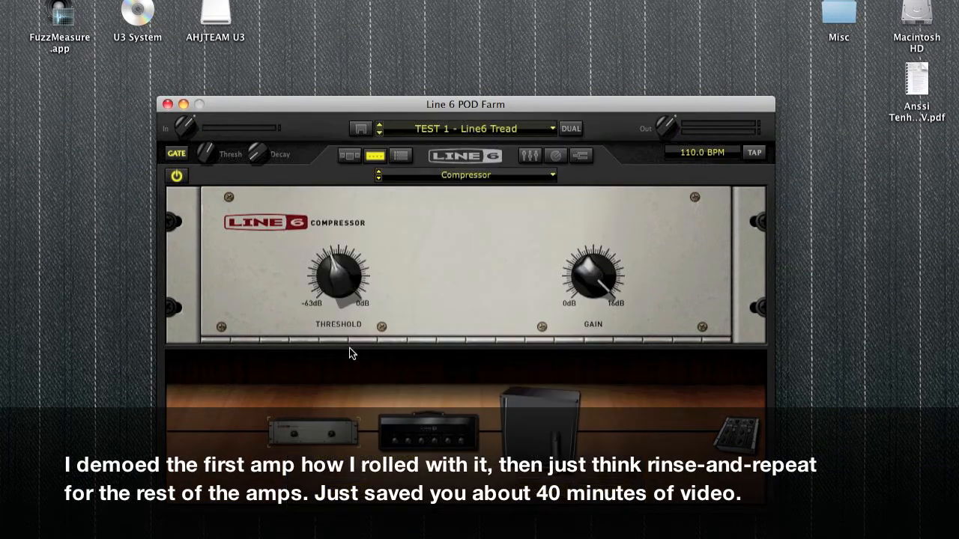
Bypass the compressor and change the amp model to Line 6 Spinal Puppet.
{"action": "left_click", "coordinate": [313, 370]}
{"action": "left_click", "coordinate": [409, 442]}
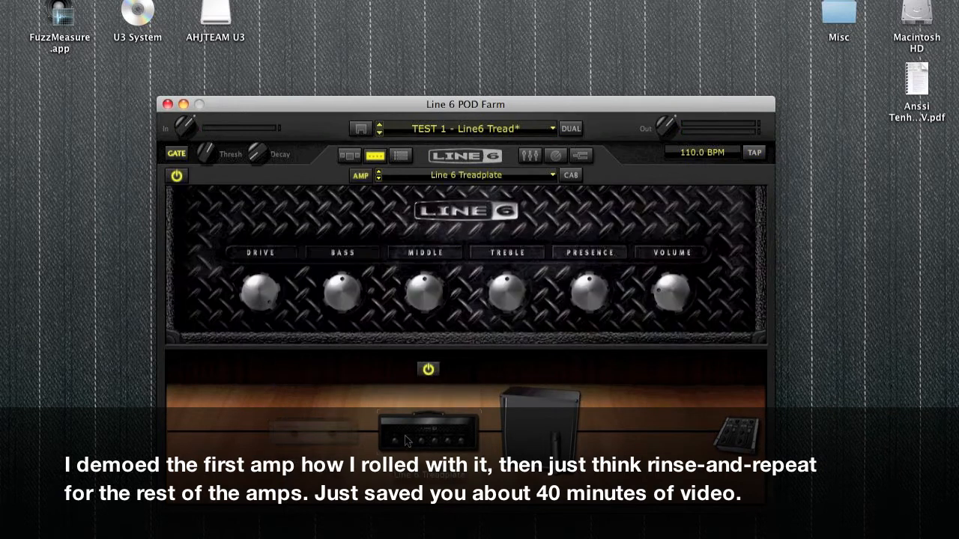
{"action": "left_click", "coordinate": [466, 176]}
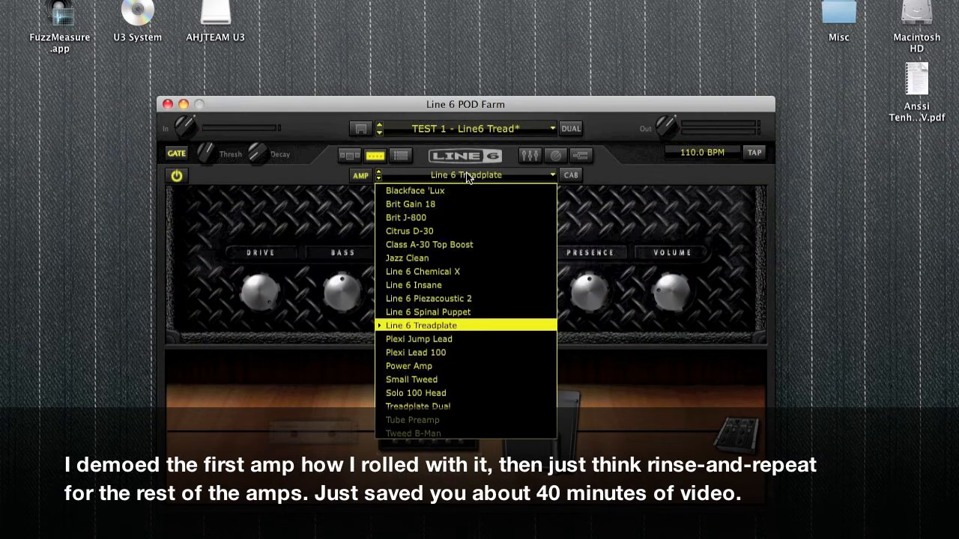
{"action": "left_click", "coordinate": [460, 311]}
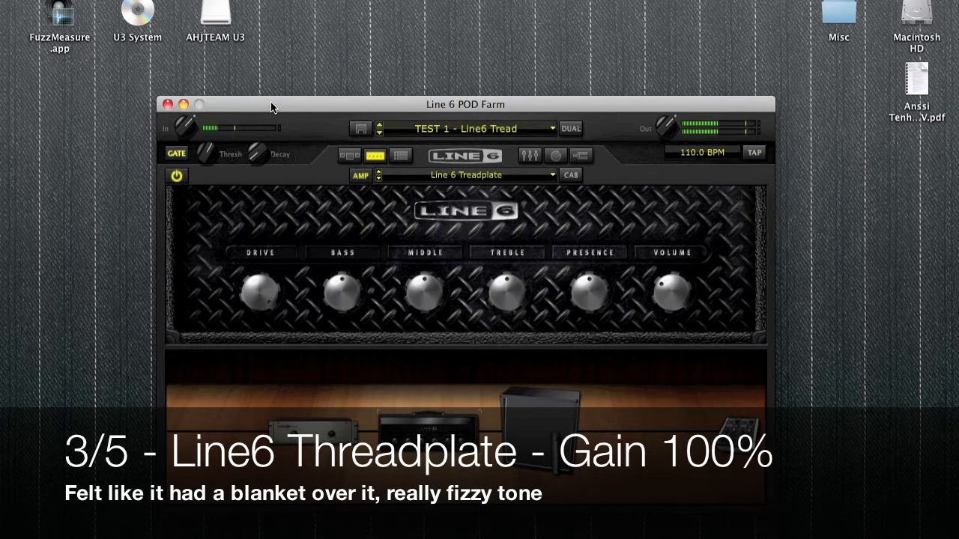
Step forward through the saved test tones from TEST 1 - Line6 Tread to TEST 8 - Tube Preamp to compare their sound.
{"action": "left_click", "coordinate": [380, 134]}
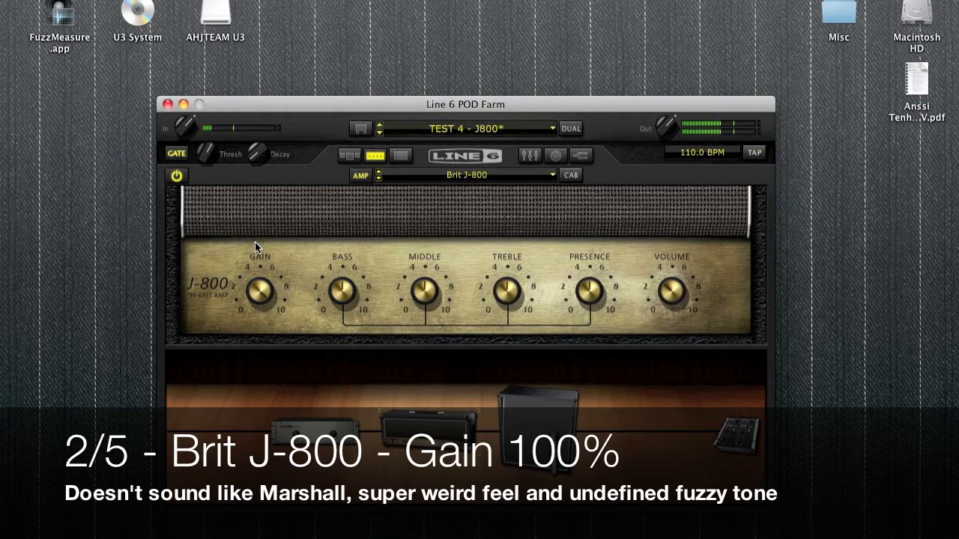
{"action": "left_click", "coordinate": [380, 133]}
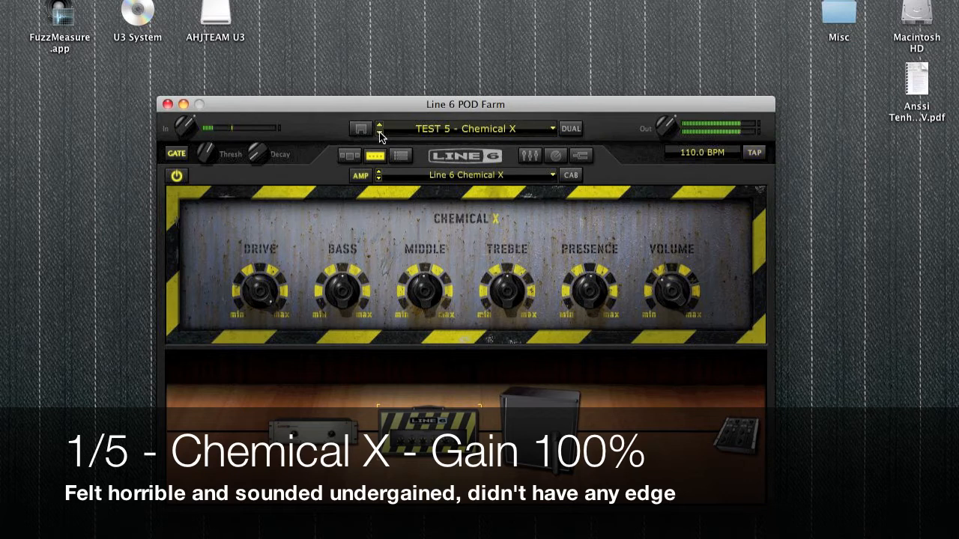
{"action": "left_click", "coordinate": [379, 132]}
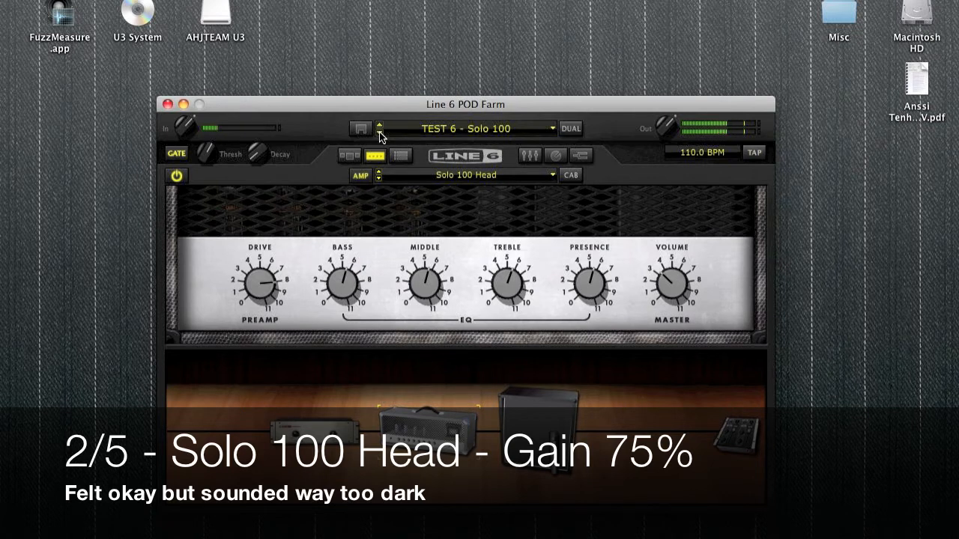
{"action": "left_click", "coordinate": [379, 132]}
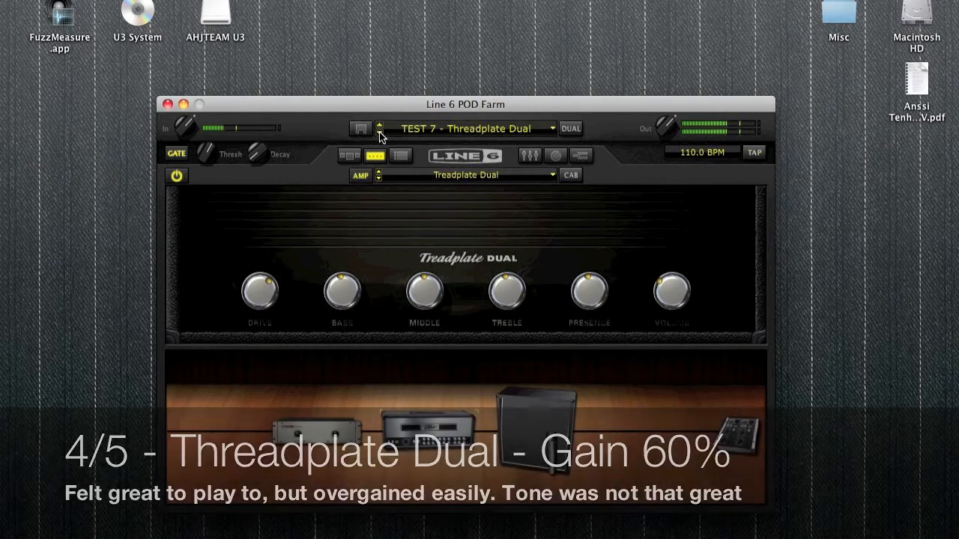
{"action": "left_click", "coordinate": [379, 132]}
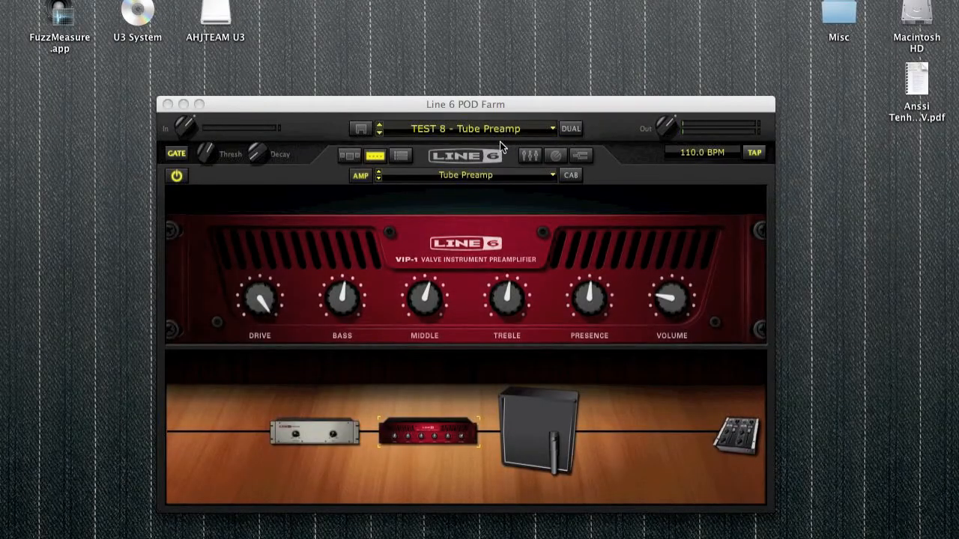
Load the saved tone "TEST 2 - Spinal Puppet" from the tone list.
{"action": "left_click", "coordinate": [494, 134]}
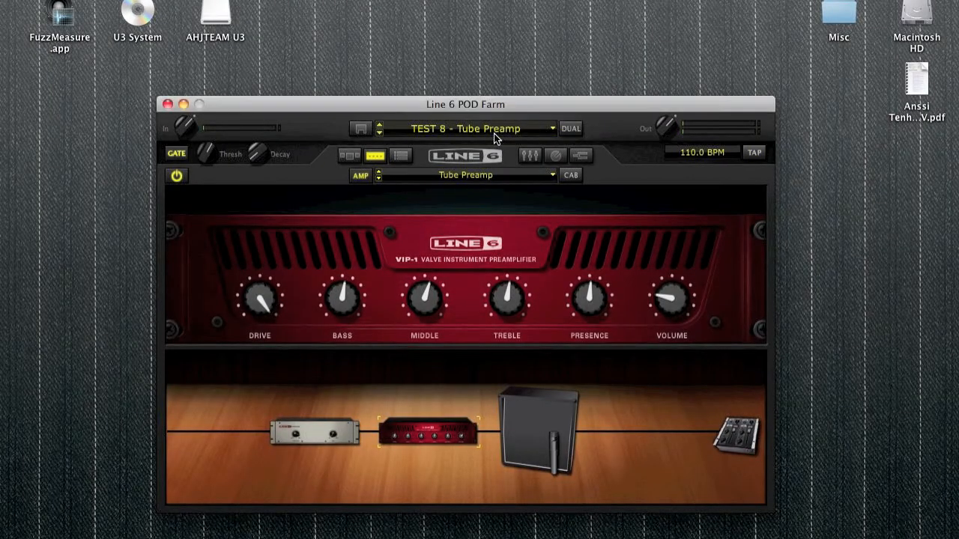
{"action": "left_click", "coordinate": [494, 134]}
{"action": "scroll", "coordinate": [492, 212], "scroll_direction": "up", "scroll_amount": 7}
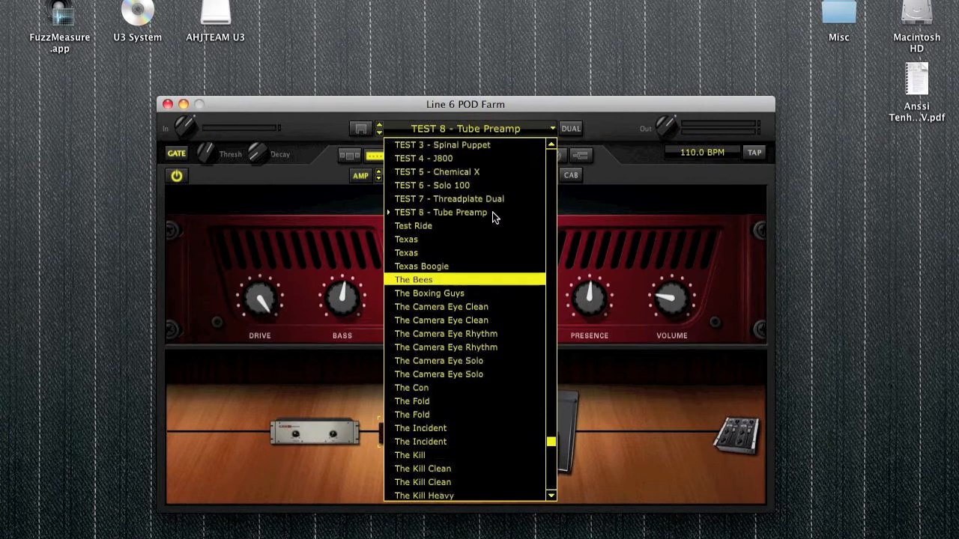
{"action": "left_click", "coordinate": [480, 144]}
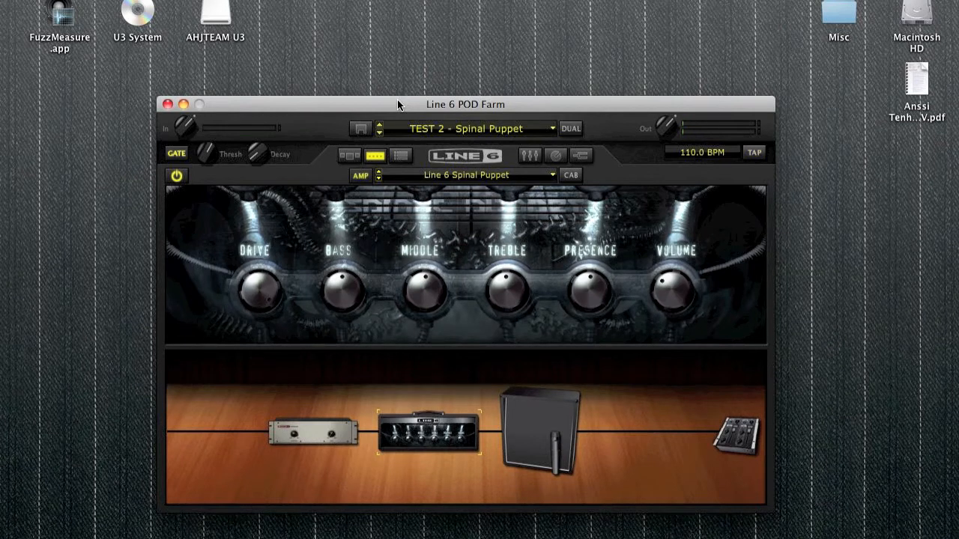
Set the Spinal Puppet amp's drive to 100% and bypass the compressor.
{"action": "left_click", "coordinate": [267, 288]}
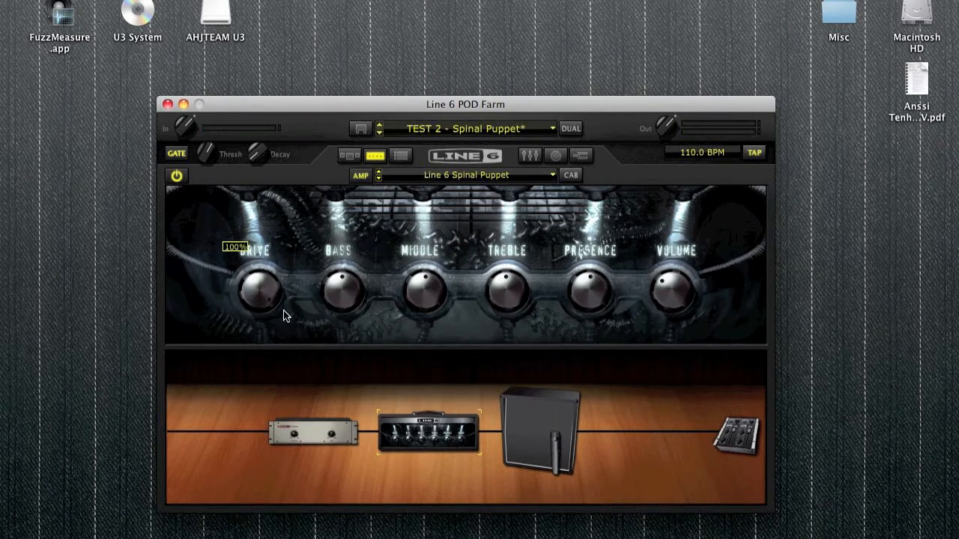
{"action": "mouse_move", "coordinate": [329, 412]}
{"action": "left_click", "coordinate": [313, 370]}
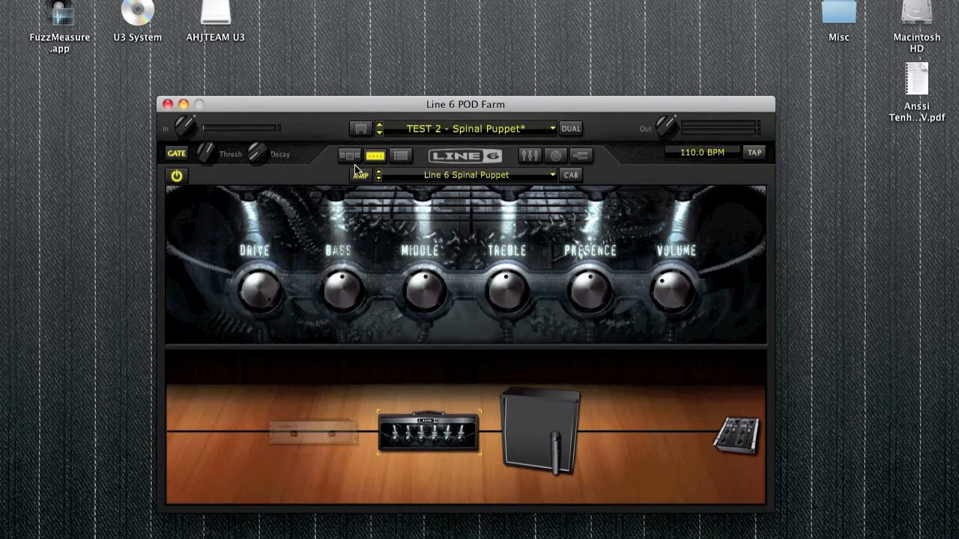
Insert a Screamer distortion between the compressor and the amp, with its drive raised and its tone turned down.
{"action": "left_click", "coordinate": [352, 155]}
{"action": "left_click_drag", "start_coordinate": [445, 249], "coordinate": [345, 444]}
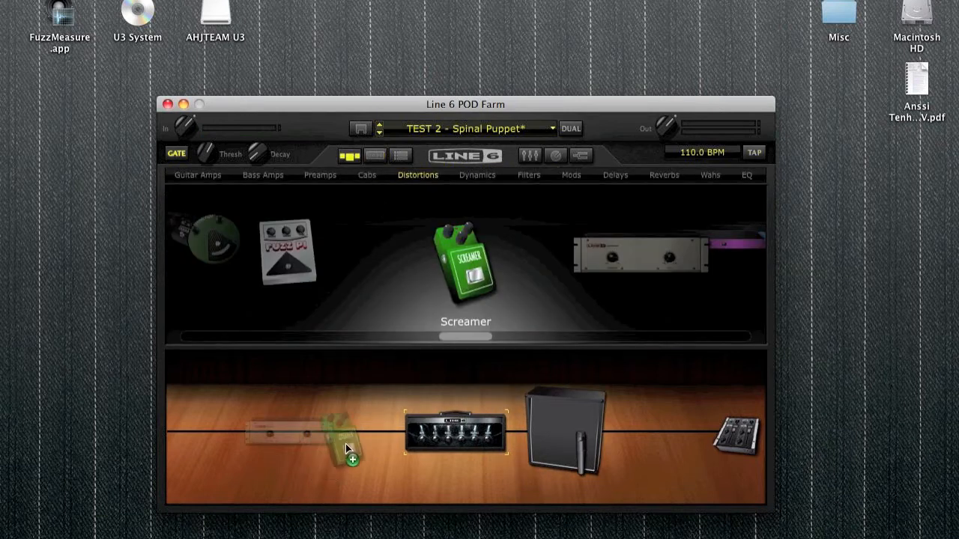
{"action": "double_click", "coordinate": [366, 436]}
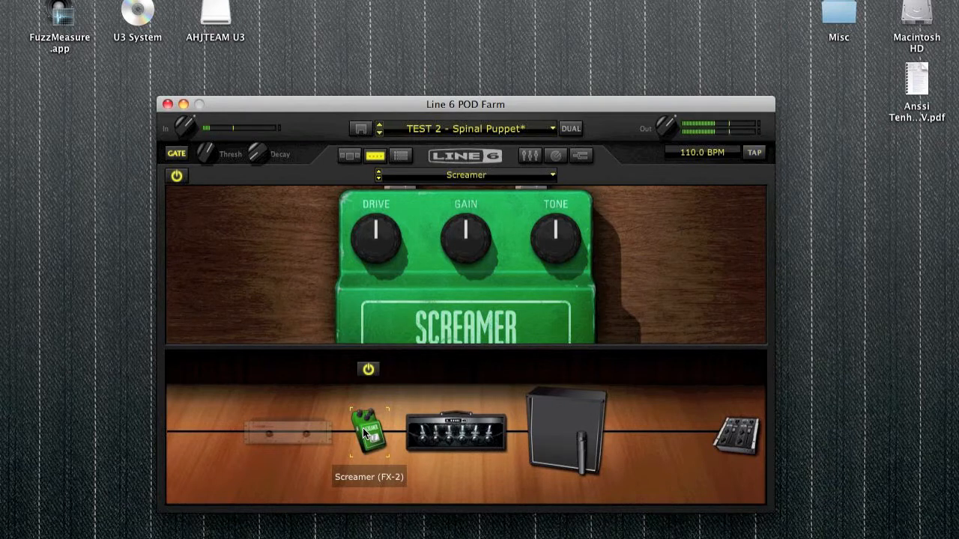
{"action": "left_click_drag", "start_coordinate": [553, 235], "coordinate": [529, 267]}
{"action": "left_click_drag", "start_coordinate": [376, 242], "coordinate": [383, 218]}
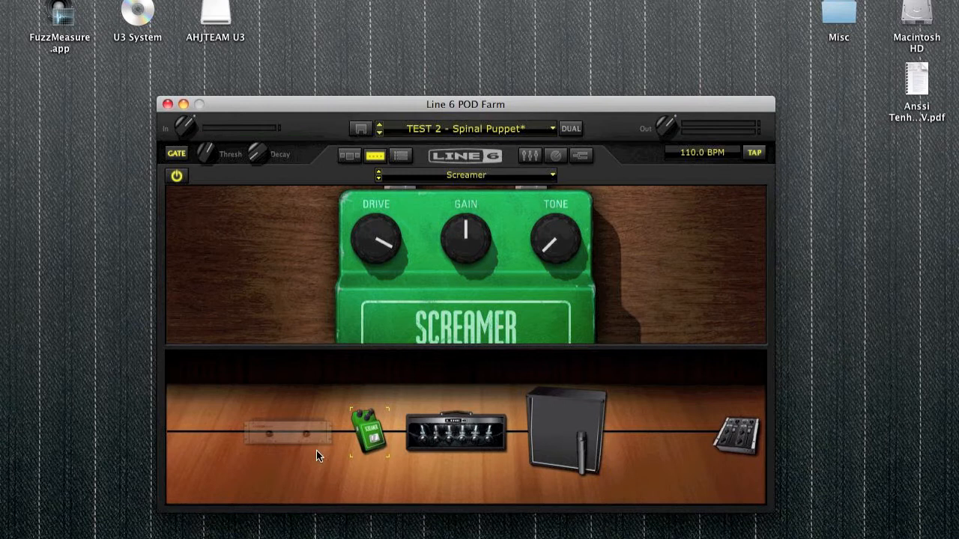
Switch the compressor on and the Screamer off, and compare the saved TEST 2b and TEST 2a Spinal Puppet tones.
{"action": "left_click", "coordinate": [290, 370]}
{"action": "left_click", "coordinate": [368, 371]}
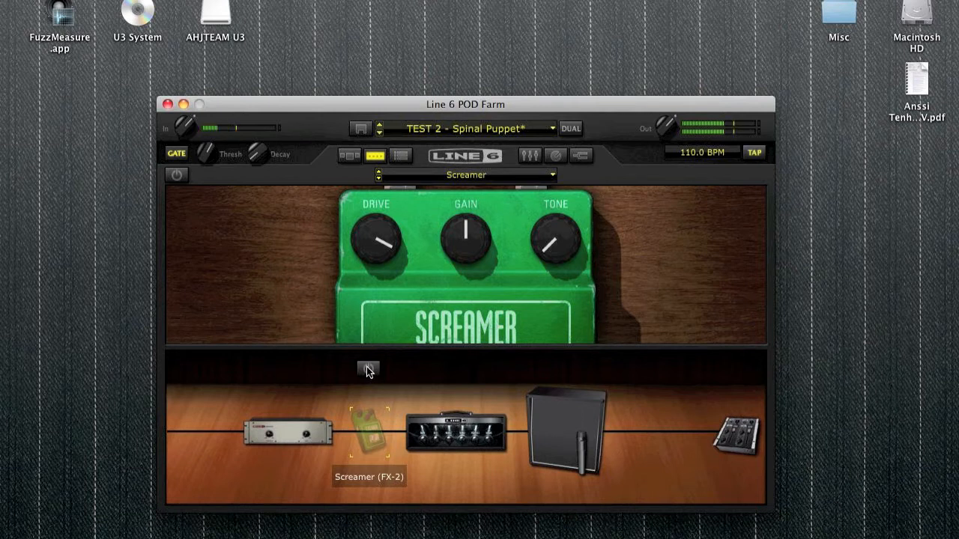
{"action": "left_click", "coordinate": [380, 133]}
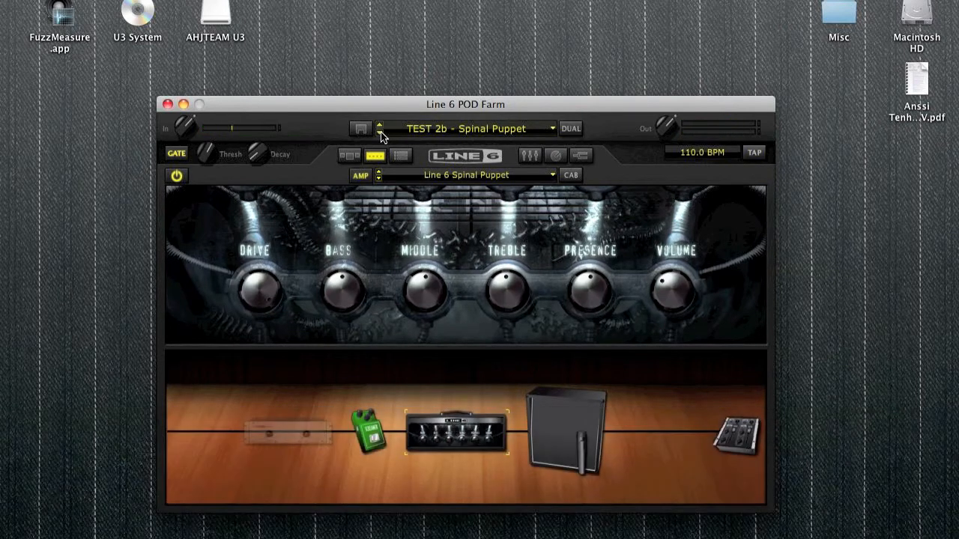
{"action": "left_click", "coordinate": [380, 125]}
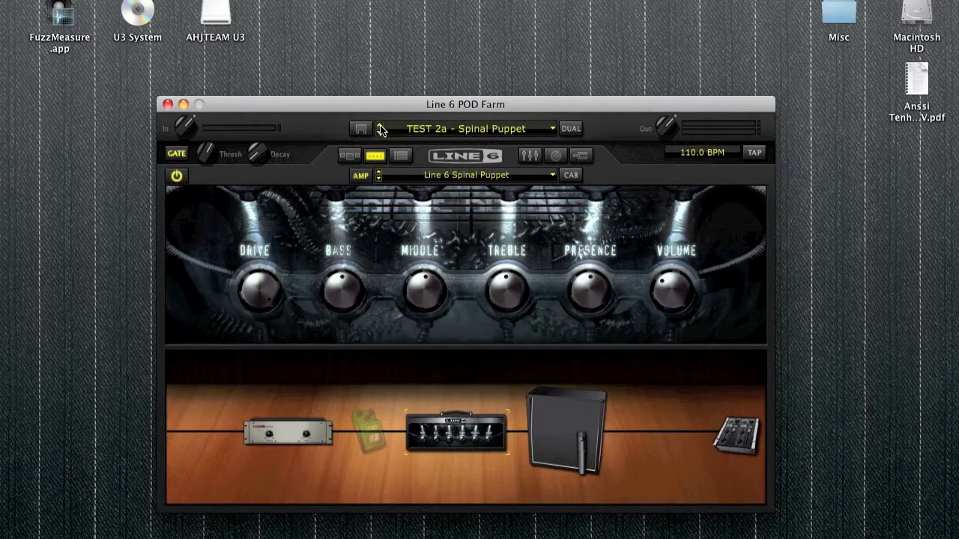
With the Screamer switched on alongside the compressor, lower the amp's drive and raise its middle and treble.
{"action": "left_click", "coordinate": [368, 370]}
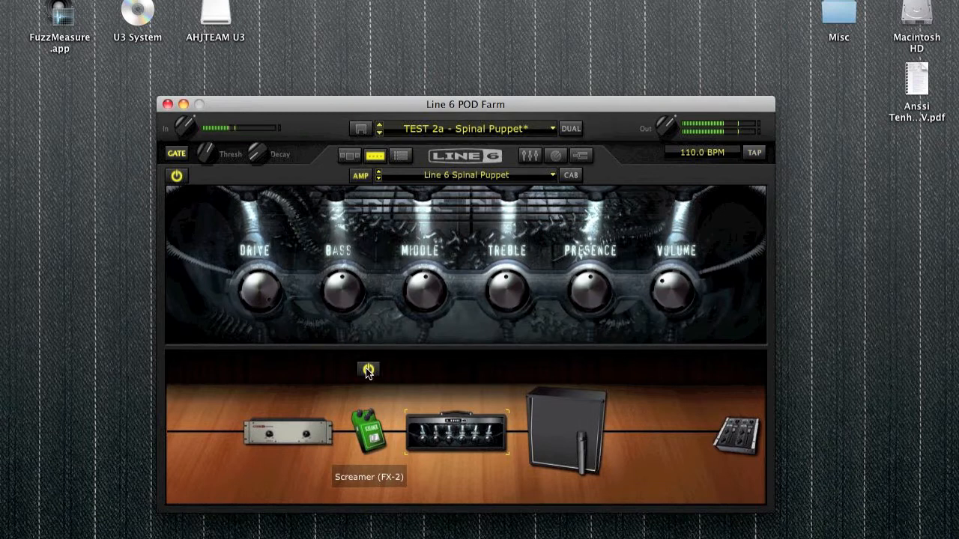
{"action": "left_click_drag", "start_coordinate": [264, 283], "coordinate": [269, 342]}
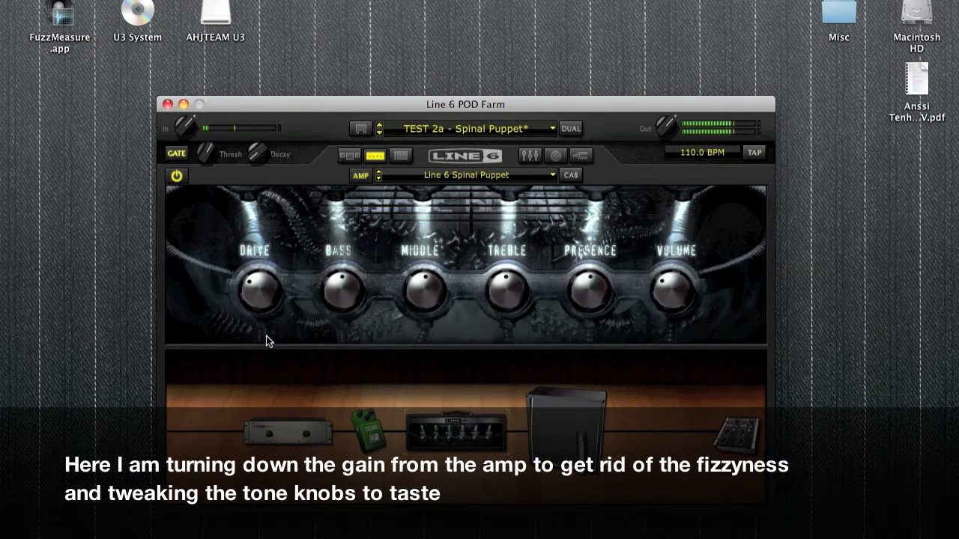
{"action": "left_click", "coordinate": [433, 291]}
{"action": "left_click_drag", "start_coordinate": [433, 291], "coordinate": [433, 277]}
{"action": "left_click_drag", "start_coordinate": [497, 282], "coordinate": [492, 262]}
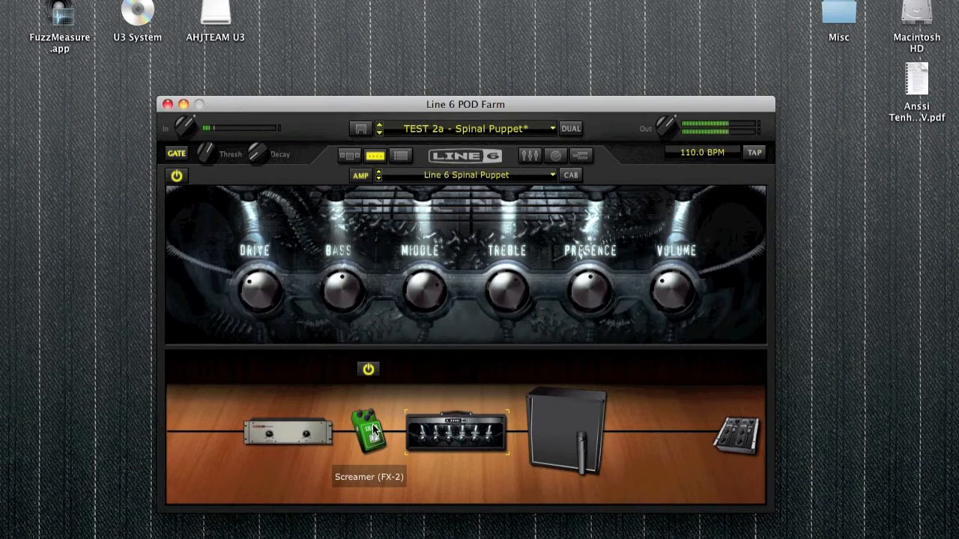
Try the Screamer before and after the compressor in the signal chain, leaving the Screamer first.
{"action": "left_click_drag", "start_coordinate": [372, 424], "coordinate": [264, 432]}
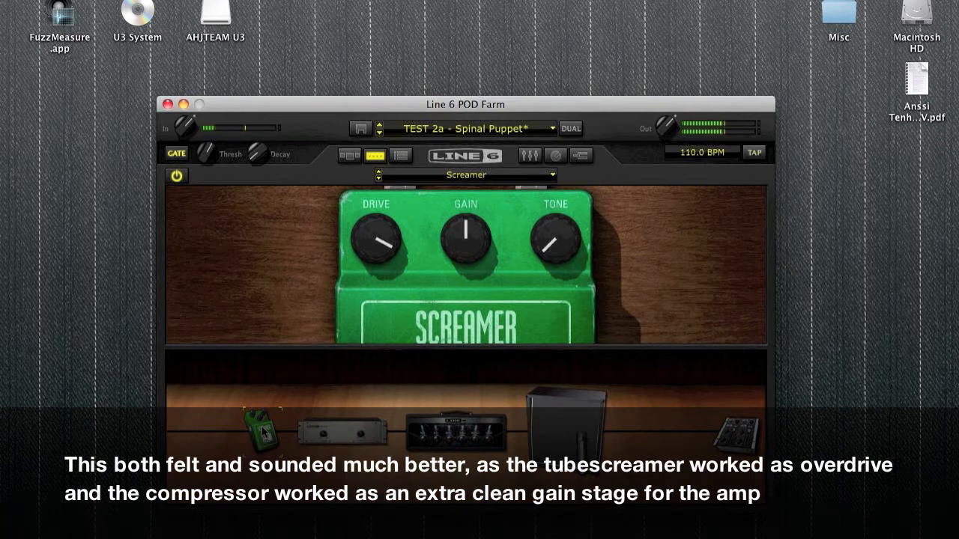
{"action": "left_click_drag", "start_coordinate": [343, 432], "coordinate": [249, 423]}
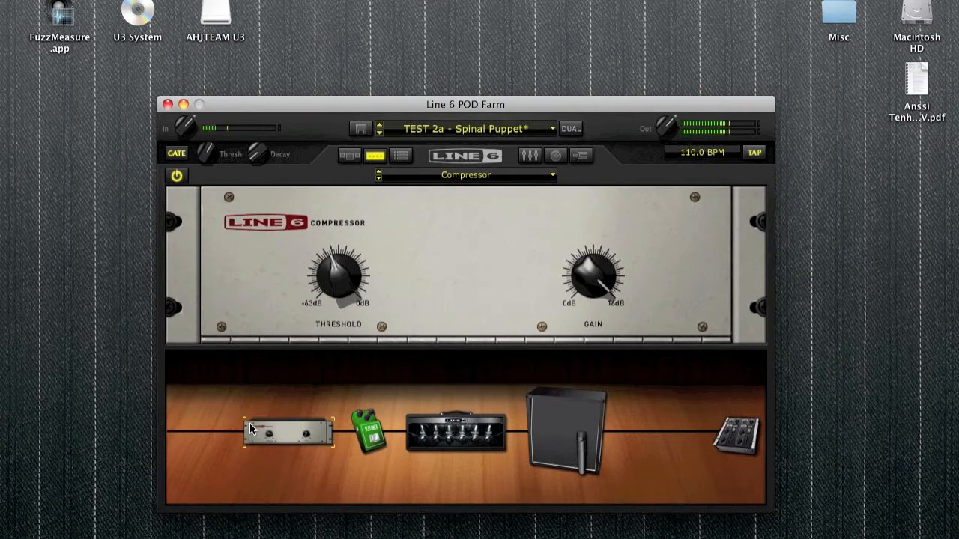
{"action": "mouse_move", "coordinate": [298, 447]}
{"action": "left_click_drag", "start_coordinate": [299, 447], "coordinate": [386, 434]}
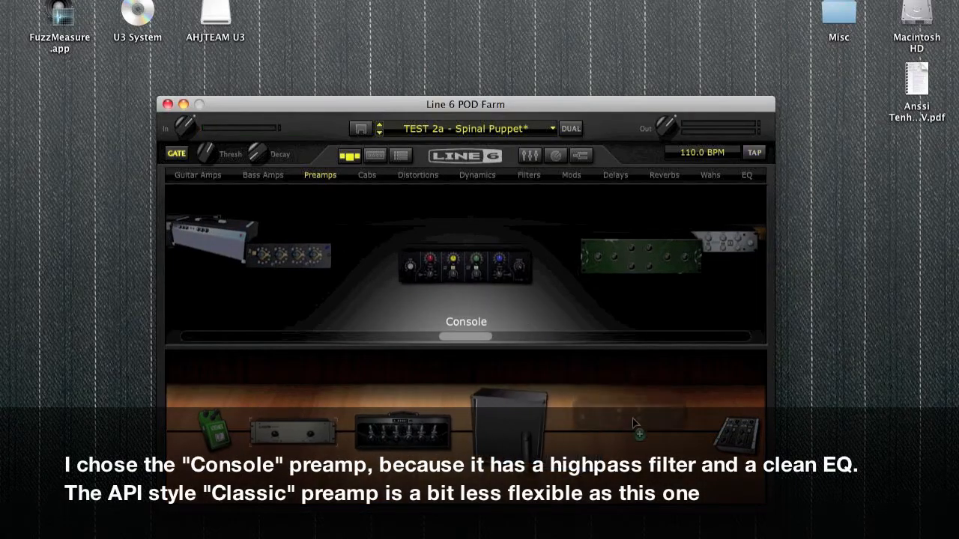
Insert a Console preamp after the cabinet, raising its highpass filter and bass frequency and setting the bass gain to 7 dB.
{"action": "left_click_drag", "start_coordinate": [632, 418], "coordinate": [609, 439]}
{"action": "double_click", "coordinate": [610, 437]}
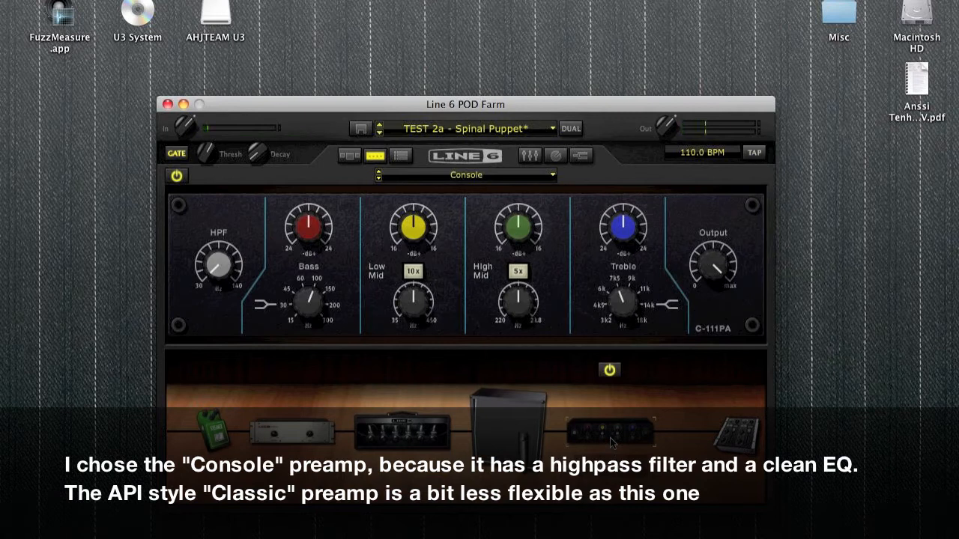
{"action": "left_click_drag", "start_coordinate": [315, 229], "coordinate": [319, 188]}
{"action": "mouse_move", "coordinate": [233, 213]}
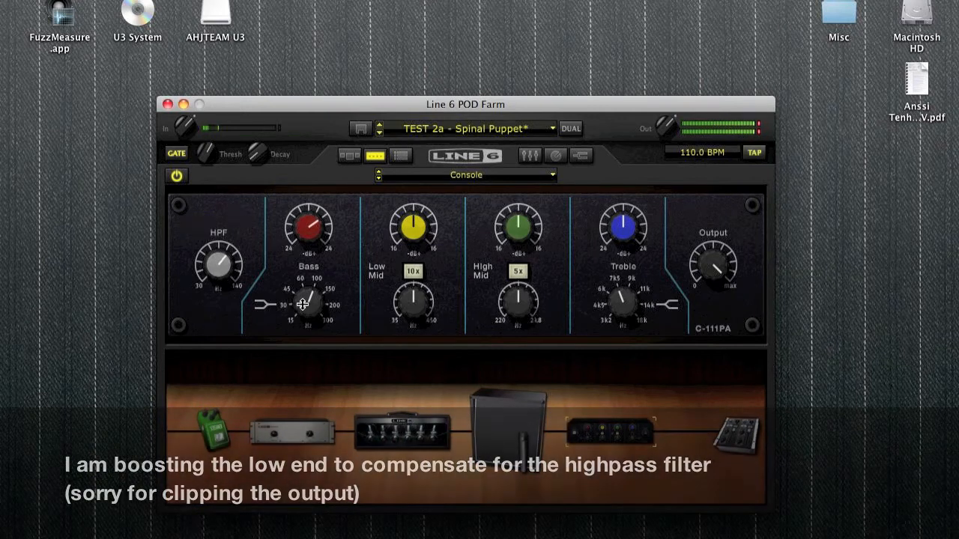
{"action": "left_click_drag", "start_coordinate": [302, 304], "coordinate": [300, 294]}
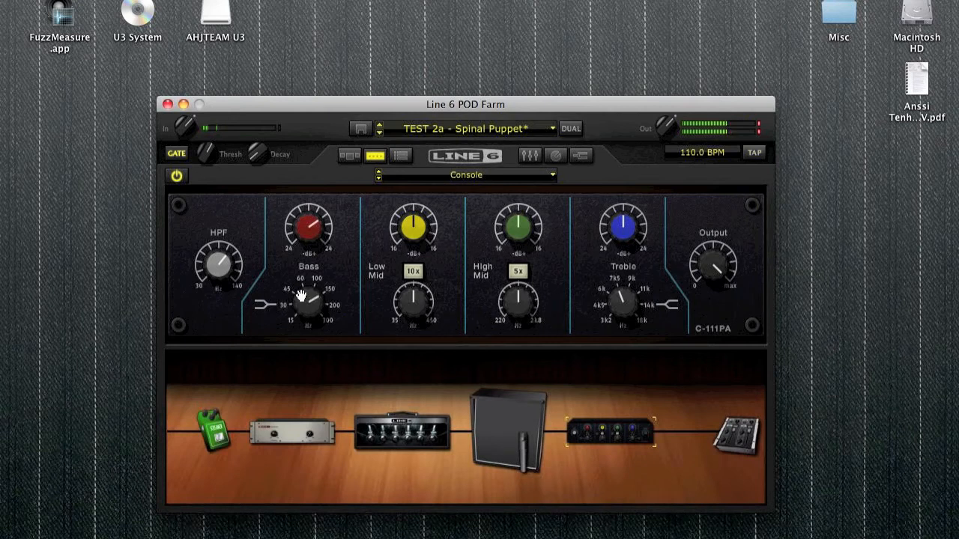
{"action": "mouse_move", "coordinate": [314, 236]}
{"action": "left_click_drag", "start_coordinate": [314, 238], "coordinate": [316, 241]}
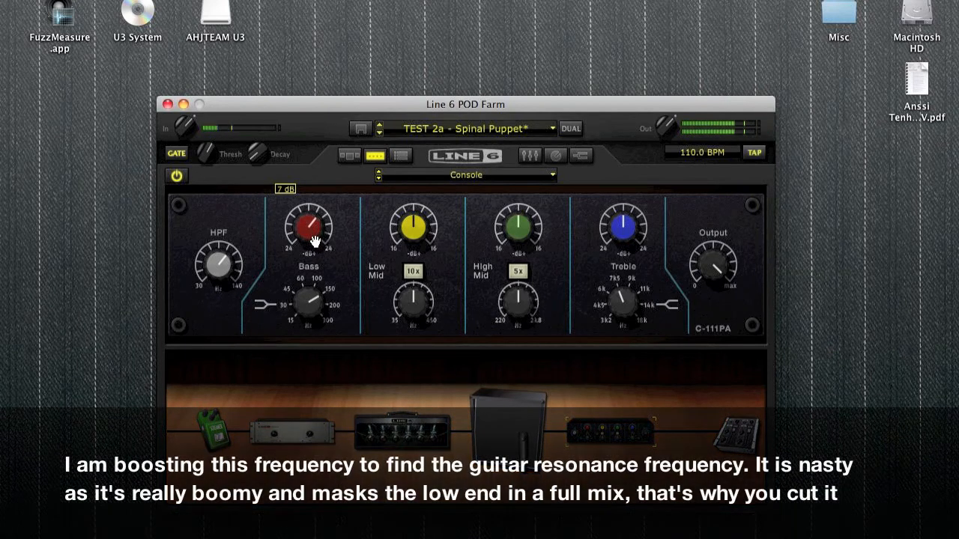
Sweep a boosted low-mid band on the Console with its output lowered to find the guitar's resonance, and cut the low-mid gain there.
{"action": "left_click_drag", "start_coordinate": [400, 242], "coordinate": [391, 197]}
{"action": "left_click_drag", "start_coordinate": [413, 300], "coordinate": [406, 318]}
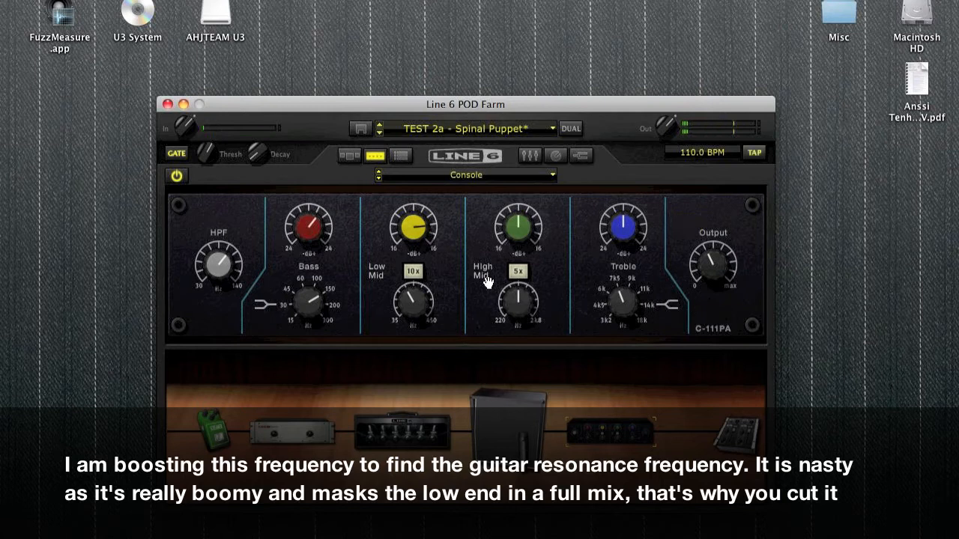
{"action": "left_click_drag", "start_coordinate": [407, 235], "coordinate": [407, 241]}
{"action": "mouse_move", "coordinate": [411, 298]}
{"action": "left_mouse_down"}
{"action": "mouse_move", "coordinate": [407, 322]}
{"action": "mouse_move", "coordinate": [408, 302]}
{"action": "left_mouse_up"}
{"action": "left_click_drag", "start_coordinate": [414, 224], "coordinate": [413, 335]}
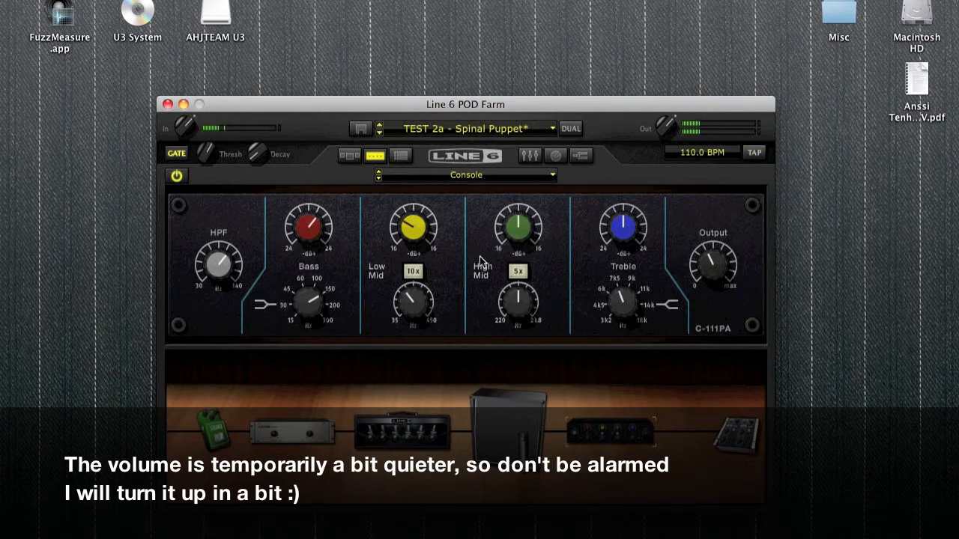
Boost the Console's high-mid and treble gain with a lower treble frequency, and raise its output level.
{"action": "left_click_drag", "start_coordinate": [515, 252], "coordinate": [521, 194]}
{"action": "left_click_drag", "start_coordinate": [620, 232], "coordinate": [616, 204]}
{"action": "left_click_drag", "start_coordinate": [621, 298], "coordinate": [618, 310]}
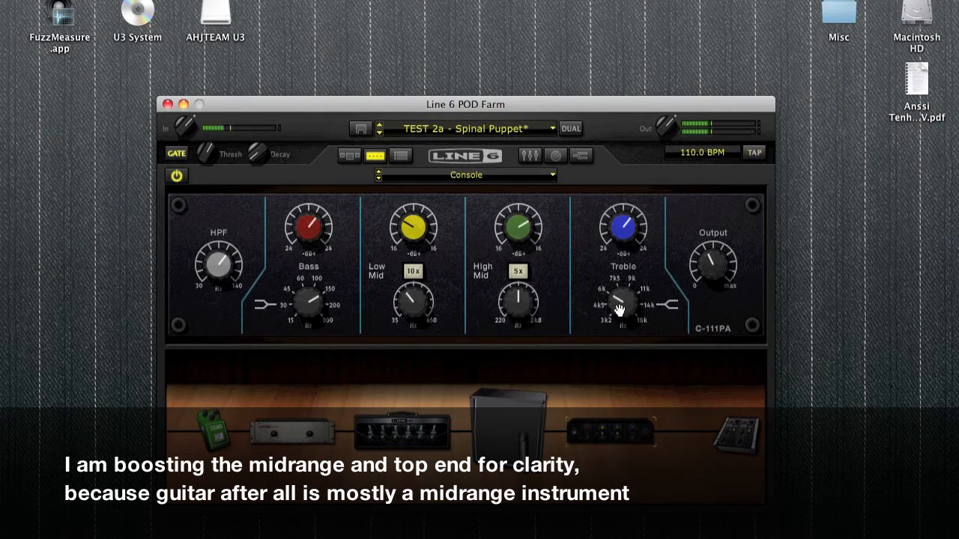
{"action": "left_click_drag", "start_coordinate": [714, 264], "coordinate": [712, 250]}
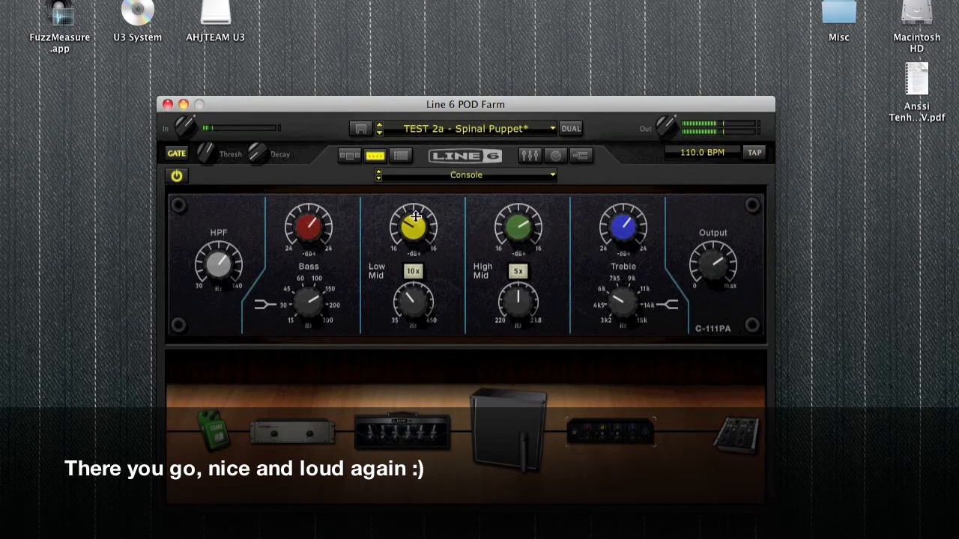
Fine-tune the Console by reducing the low-mid cut and raising the bass gain.
{"action": "left_click_drag", "start_coordinate": [306, 228], "coordinate": [312, 235]}
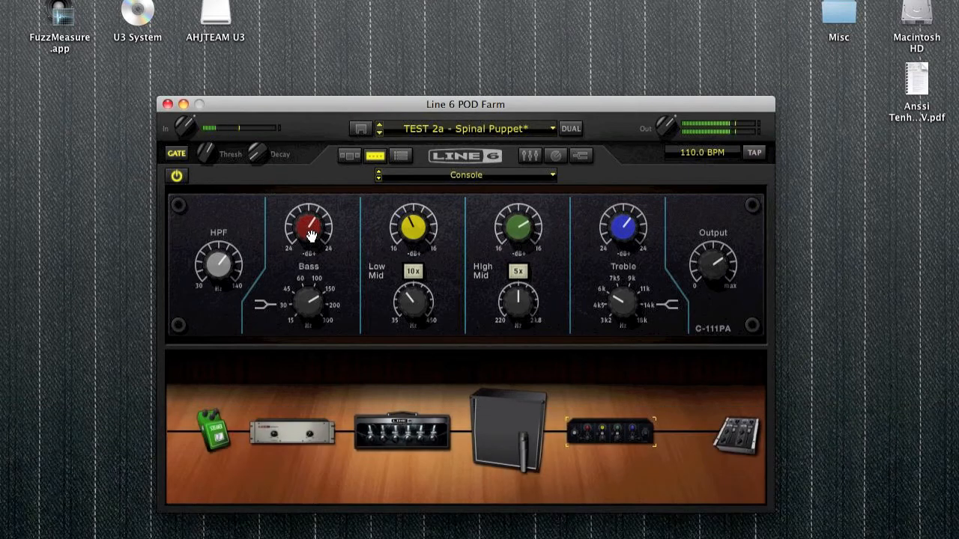
{"action": "left_click_drag", "start_coordinate": [212, 271], "coordinate": [211, 267]}
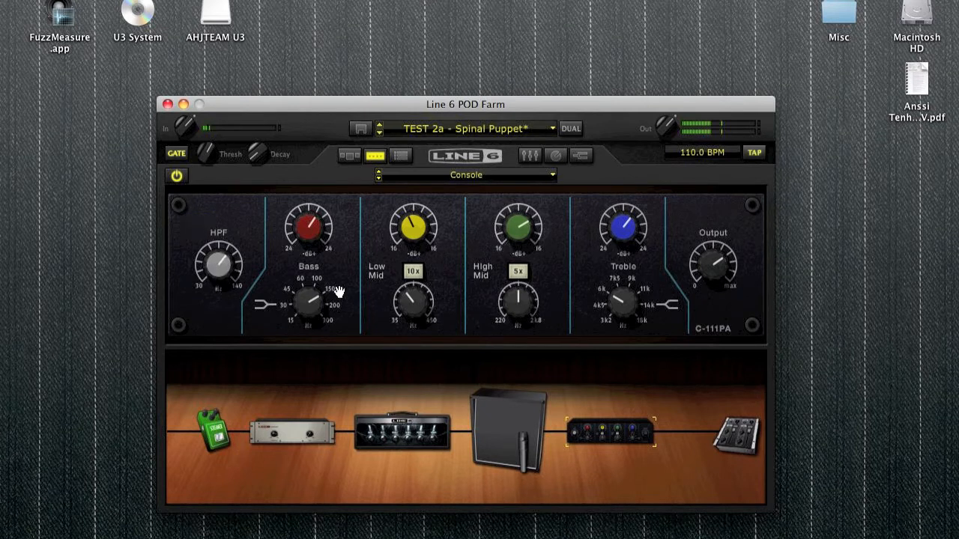
{"action": "mouse_move", "coordinate": [311, 223]}
{"action": "left_click_drag", "start_coordinate": [310, 223], "coordinate": [310, 215]}
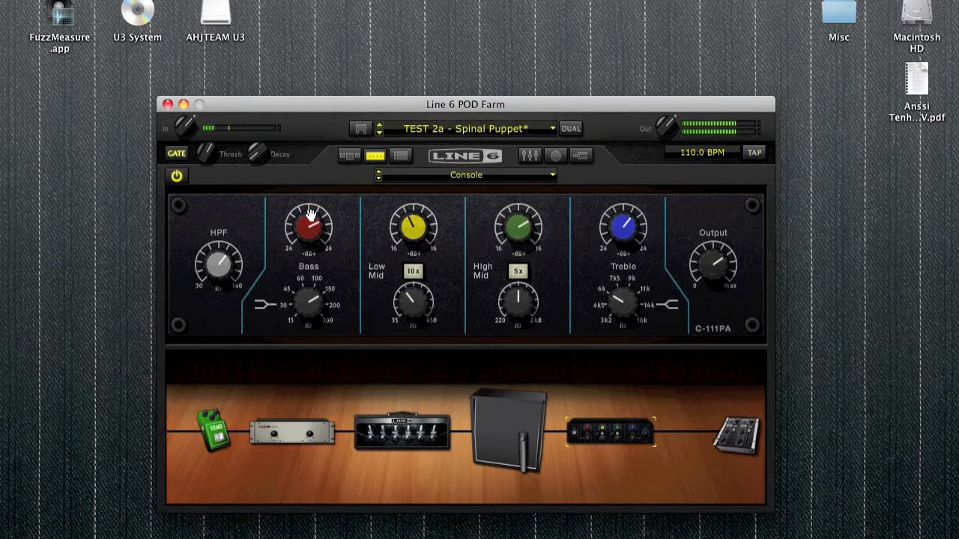
Compare the tone with the Console bypassed and with the low-mid gain flat, leaving the Console on with the low mids cut.
{"action": "left_click", "coordinate": [609, 371]}
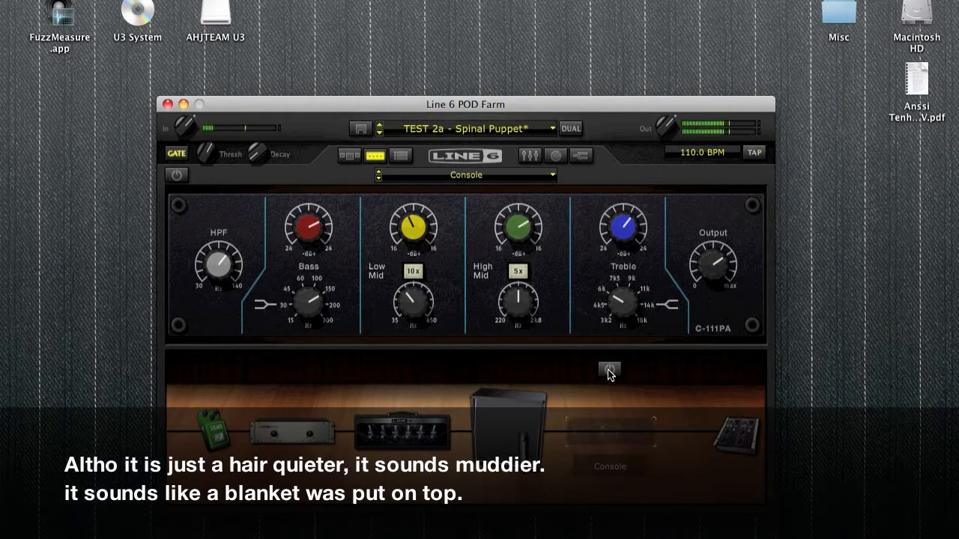
{"action": "left_click", "coordinate": [609, 372]}
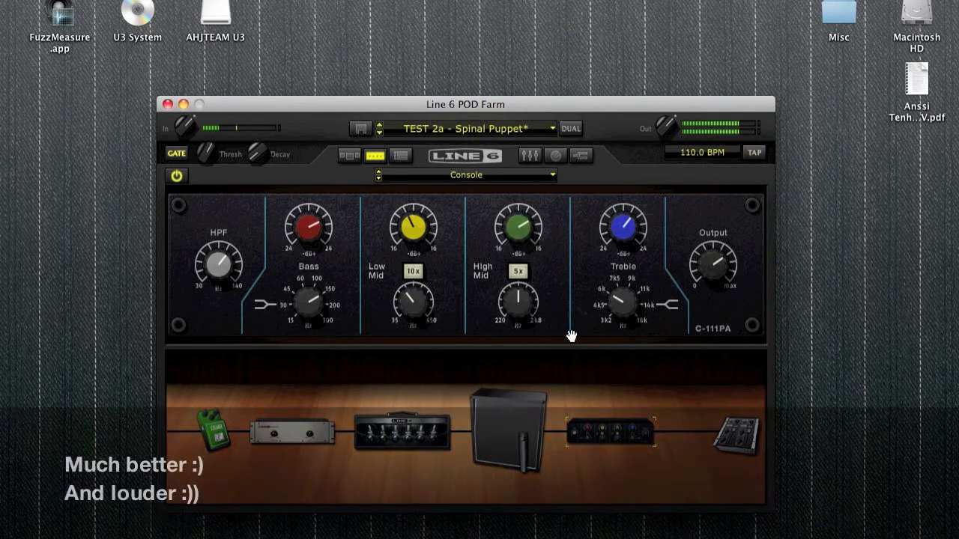
{"action": "left_click_drag", "start_coordinate": [412, 220], "coordinate": [412, 218]}
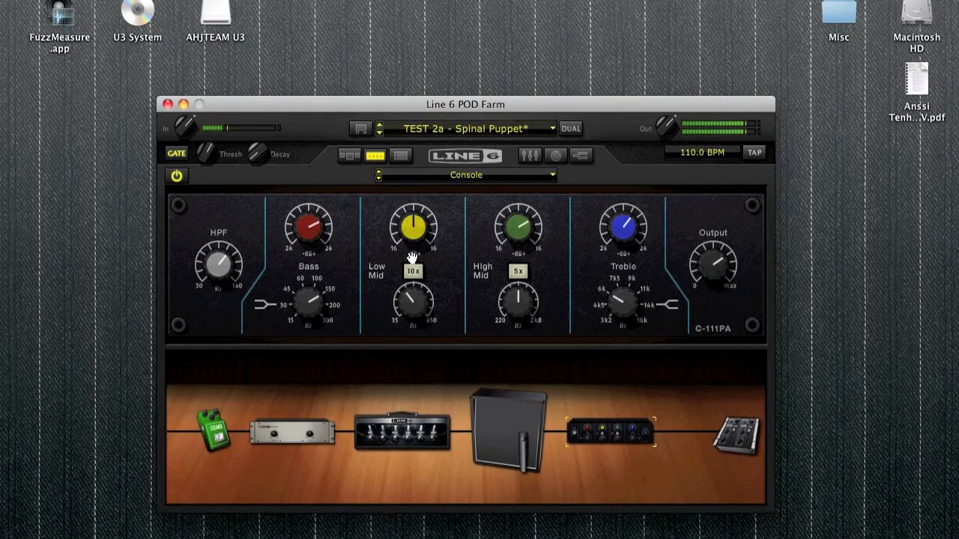
{"action": "left_click_drag", "start_coordinate": [411, 315], "coordinate": [411, 313]}
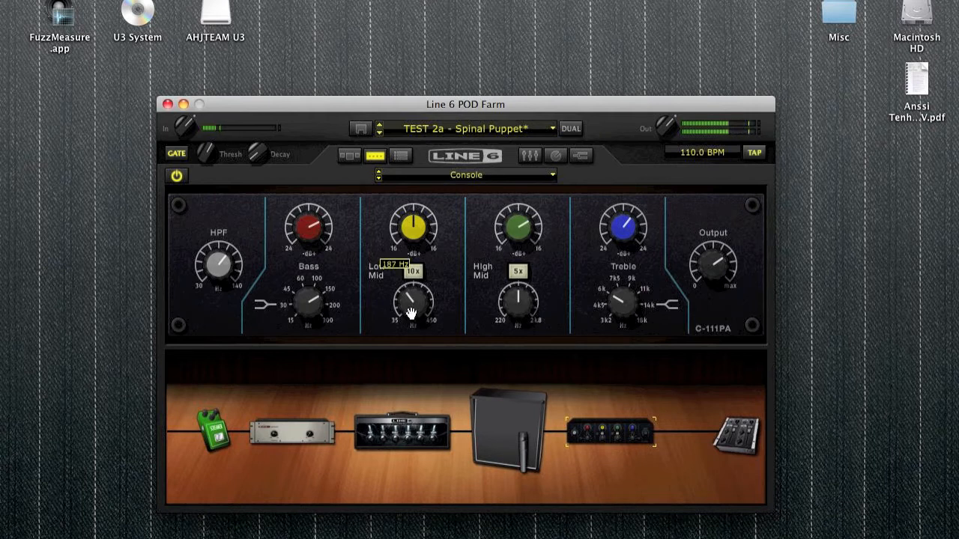
{"action": "mouse_move", "coordinate": [413, 232]}
{"action": "left_mouse_down"}
{"action": "mouse_move", "coordinate": [413, 198]}
{"action": "mouse_move", "coordinate": [405, 239]}
{"action": "left_mouse_up"}
Insert a 4 Band EQ after the Console preamp and open its controls.
{"action": "mouse_move", "coordinate": [753, 174]}
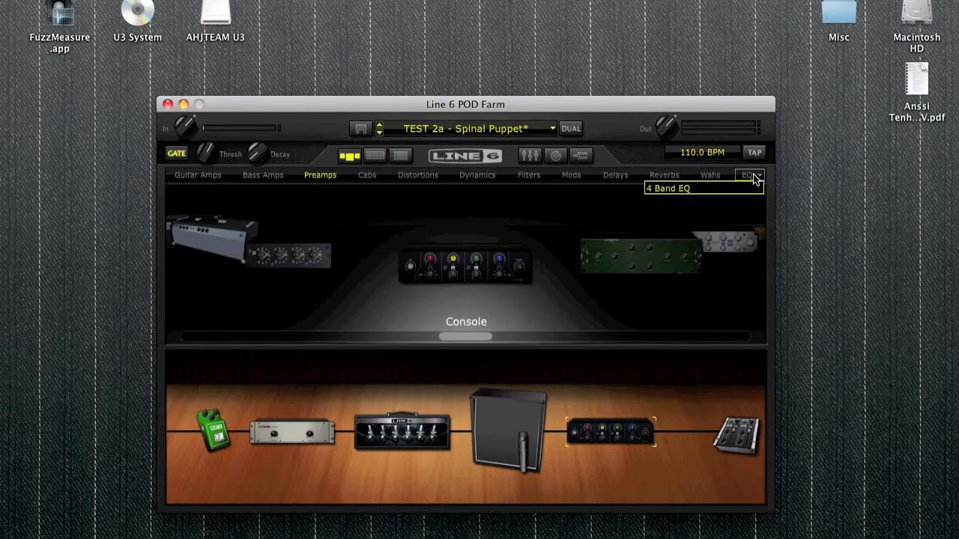
{"action": "left_click", "coordinate": [730, 190]}
{"action": "left_click_drag", "start_coordinate": [485, 268], "coordinate": [655, 435]}
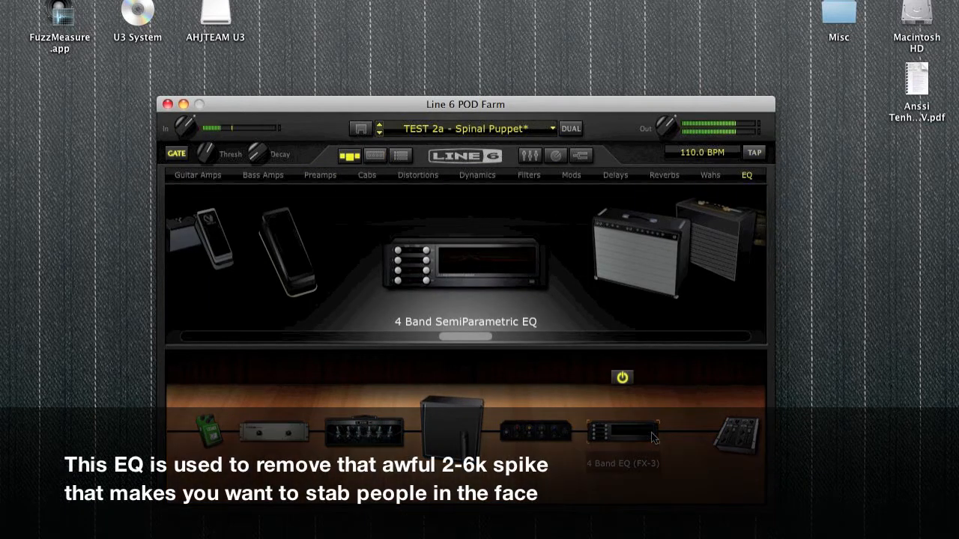
{"action": "double_click", "coordinate": [655, 438]}
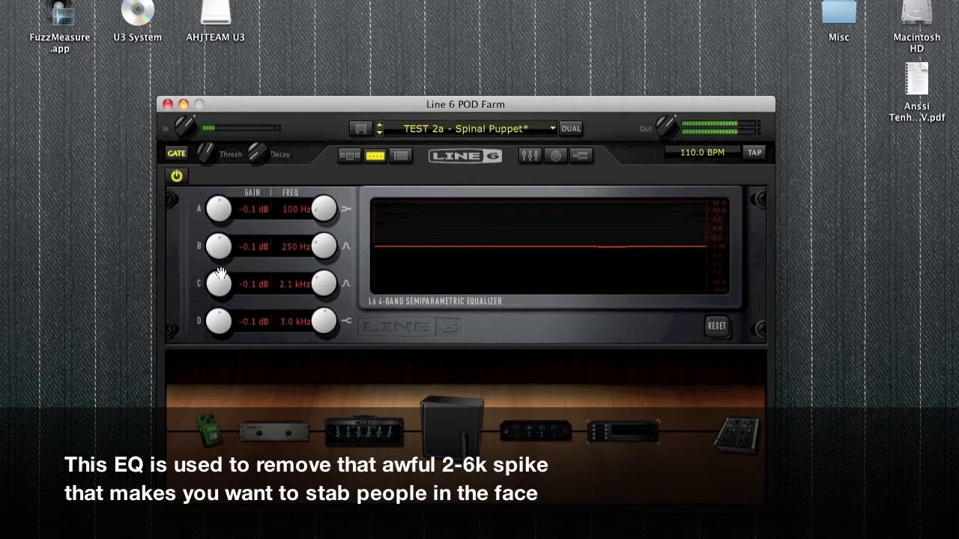
Sweep a boosted band C of the 4 Band EQ to find the harshness, then set it to -1.9 dB at 3.5 kHz.
{"action": "left_click_drag", "start_coordinate": [219, 283], "coordinate": [243, 169]}
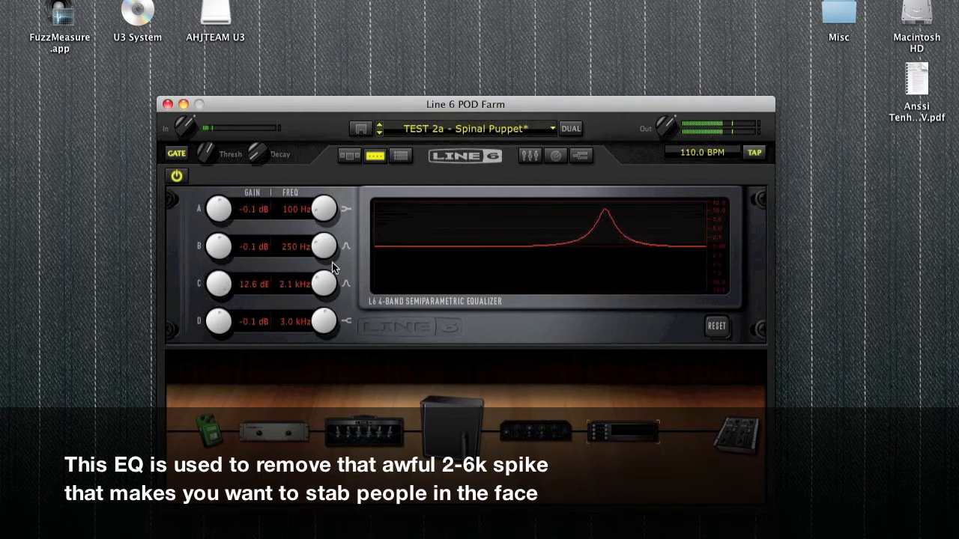
{"action": "mouse_move", "coordinate": [324, 291]}
{"action": "left_mouse_down"}
{"action": "mouse_move", "coordinate": [320, 256]}
{"action": "mouse_move", "coordinate": [319, 283]}
{"action": "left_mouse_up"}
{"action": "left_click_drag", "start_coordinate": [240, 284], "coordinate": [207, 391]}
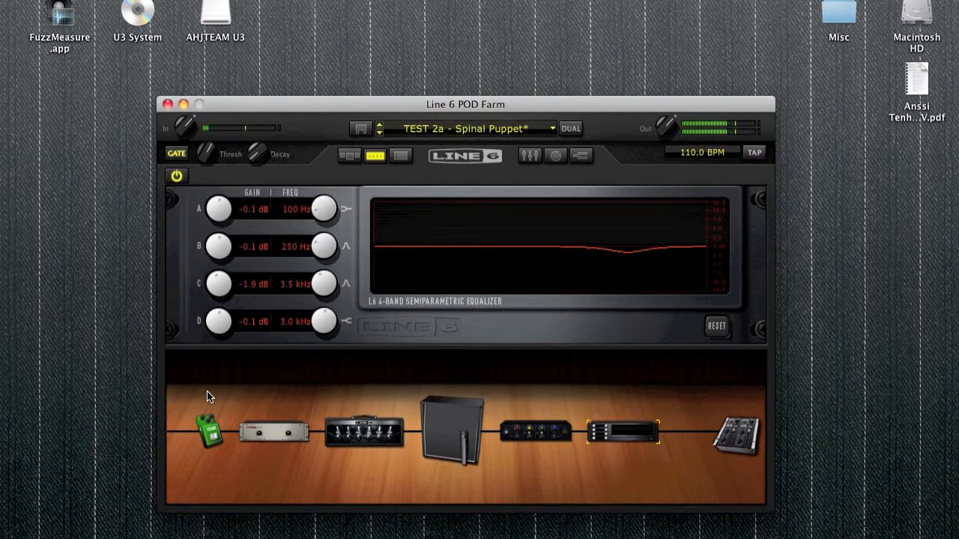
Readjust the Spinal Puppet amp's drive and try low and high middle amounts, leaving the middle at about halfway.
{"action": "left_click", "coordinate": [363, 432]}
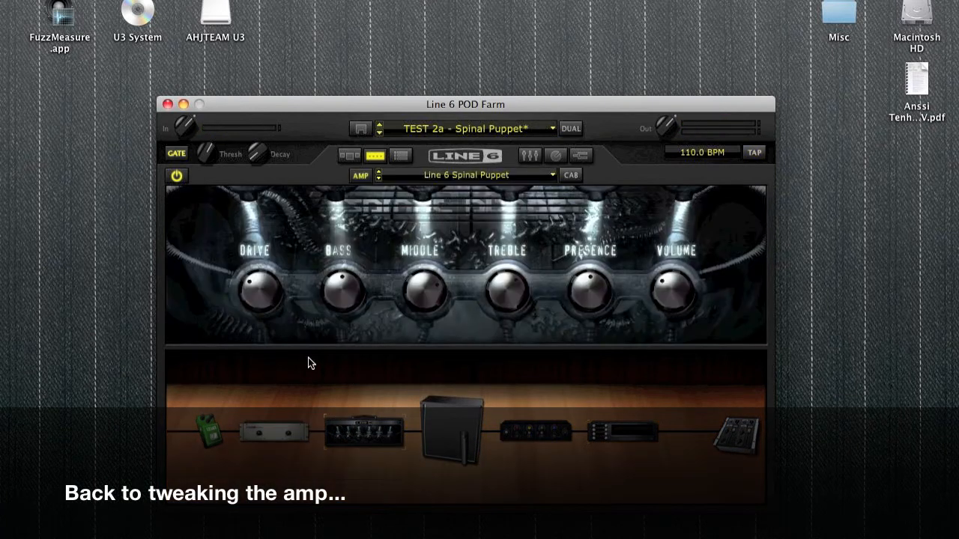
{"action": "mouse_move", "coordinate": [257, 288]}
{"action": "left_click_drag", "start_coordinate": [258, 286], "coordinate": [257, 285]}
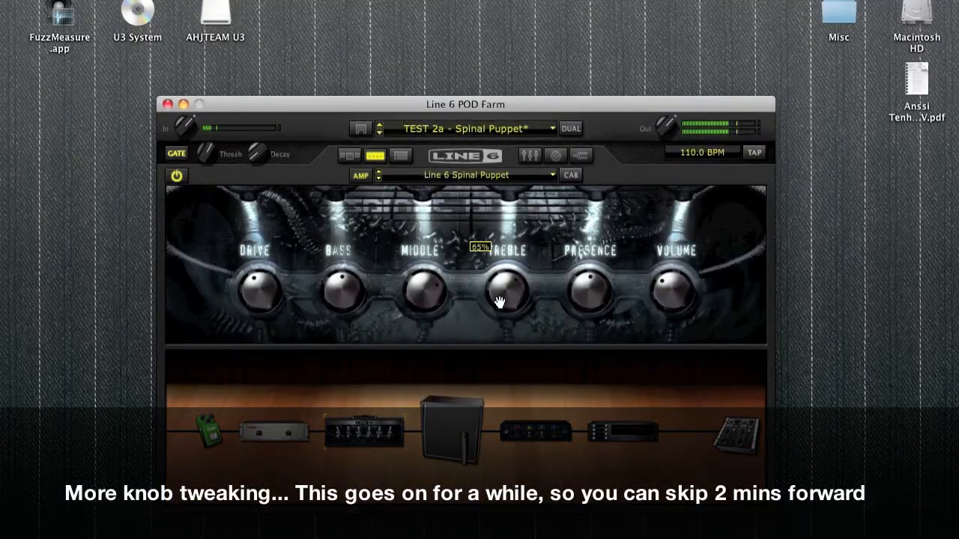
{"action": "mouse_move", "coordinate": [435, 296]}
{"action": "left_mouse_down"}
{"action": "mouse_move", "coordinate": [452, 369]}
{"action": "mouse_move", "coordinate": [445, 286]}
{"action": "left_mouse_up"}
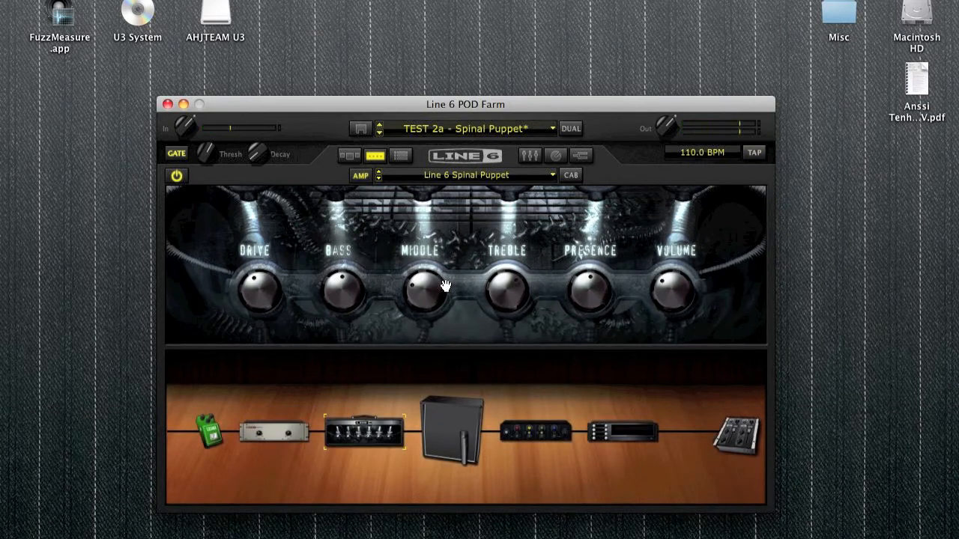
{"action": "left_click_drag", "start_coordinate": [444, 285], "coordinate": [441, 224]}
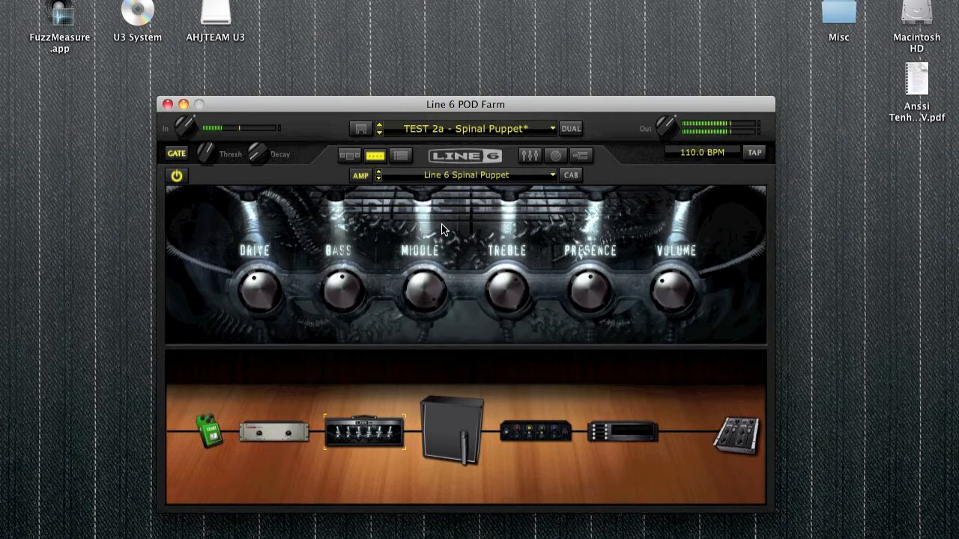
{"action": "left_click_drag", "start_coordinate": [423, 288], "coordinate": [428, 321]}
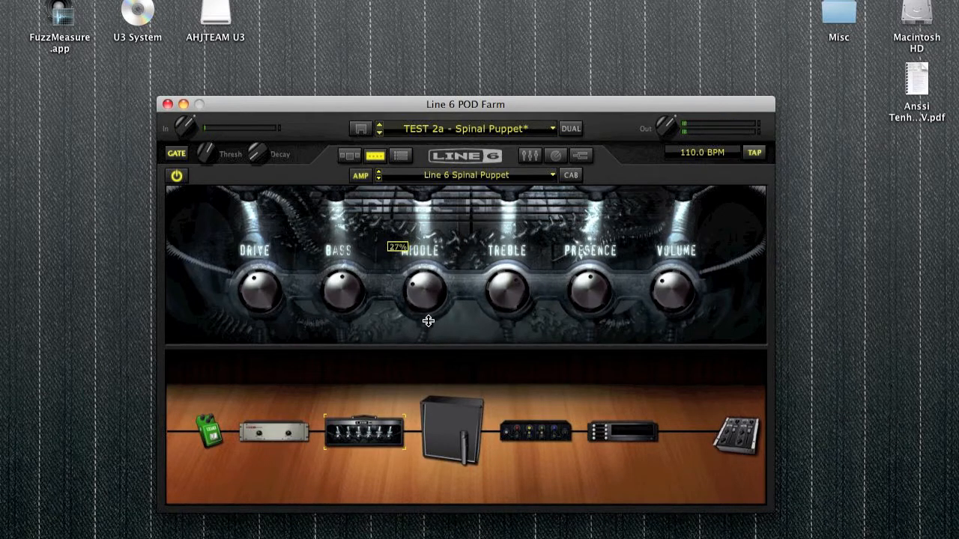
{"action": "left_click_drag", "start_coordinate": [427, 320], "coordinate": [451, 305]}
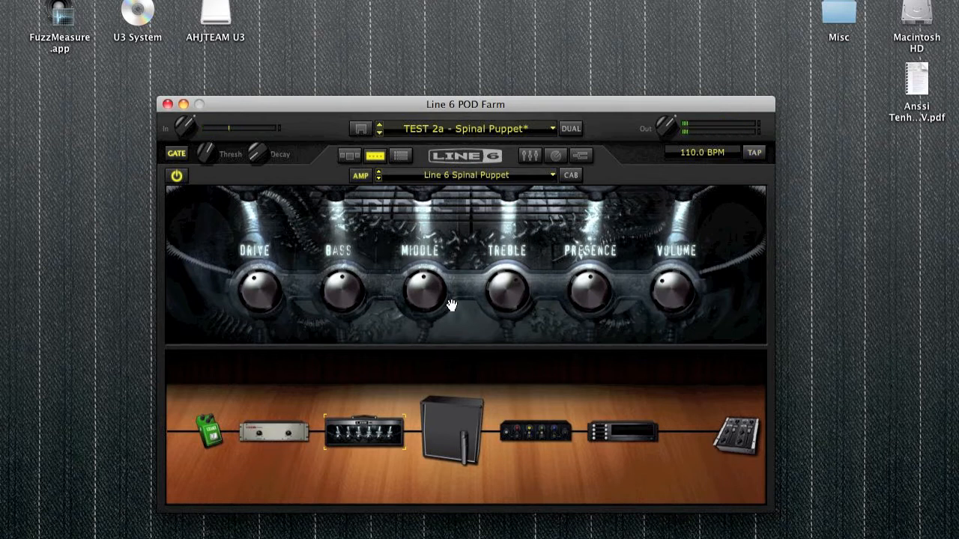
Fine-tune the Spinal Puppet amp's bass, treble and presence.
{"action": "mouse_move", "coordinate": [353, 300]}
{"action": "left_click_drag", "start_coordinate": [353, 301], "coordinate": [347, 274]}
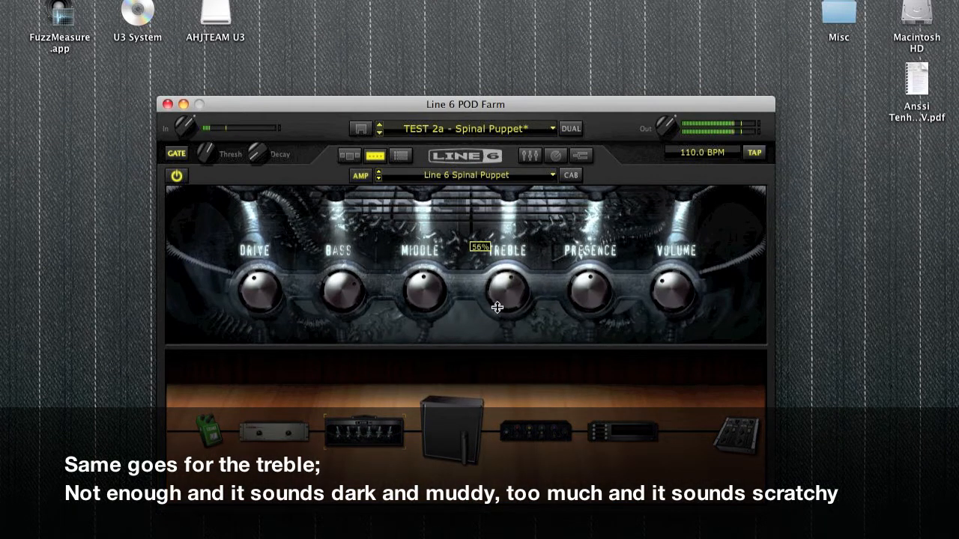
{"action": "left_click_drag", "start_coordinate": [482, 367], "coordinate": [480, 349]}
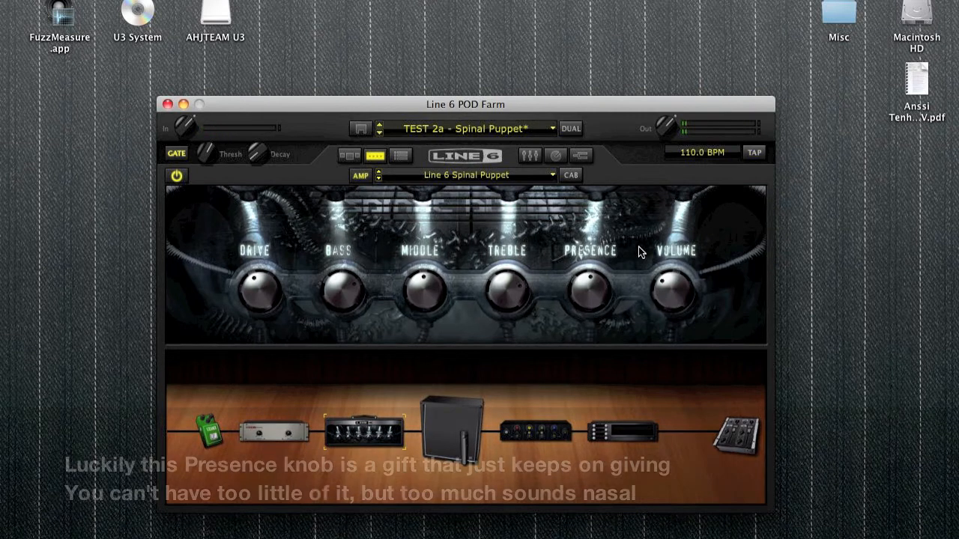
{"action": "left_click_drag", "start_coordinate": [577, 274], "coordinate": [598, 335]}
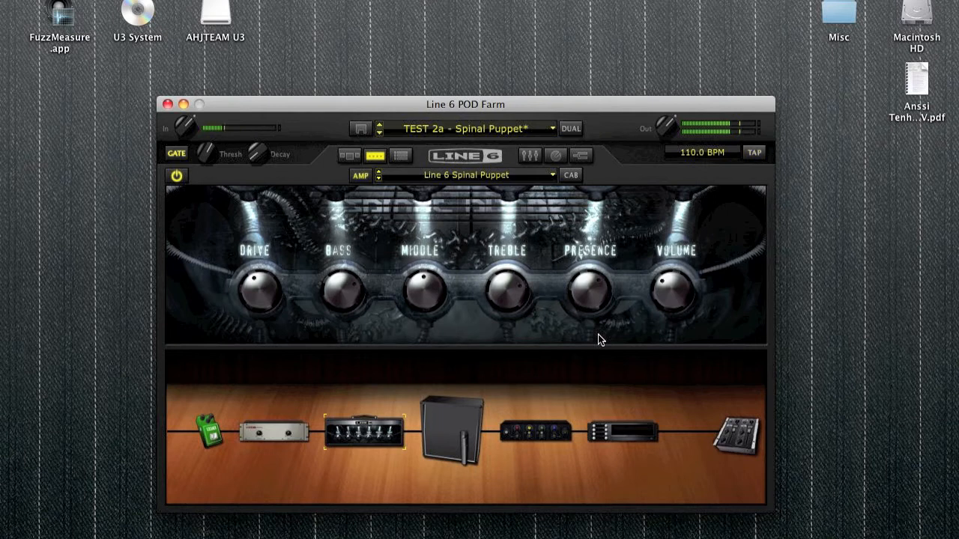
Compare the tone with the Console and then the 4 Band EQ bypassed, leaving both effects on.
{"action": "left_click", "coordinate": [537, 375]}
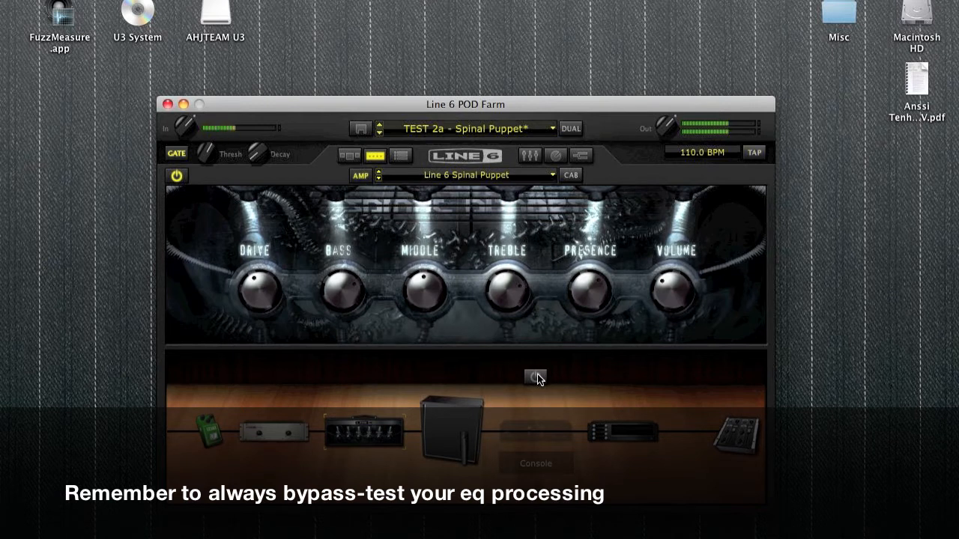
{"action": "left_click", "coordinate": [538, 377]}
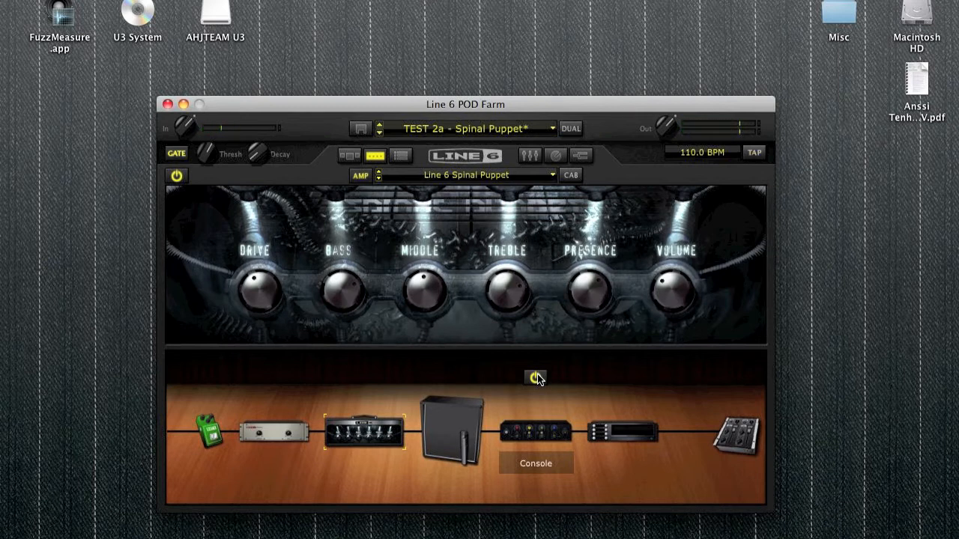
{"action": "left_click", "coordinate": [626, 423]}
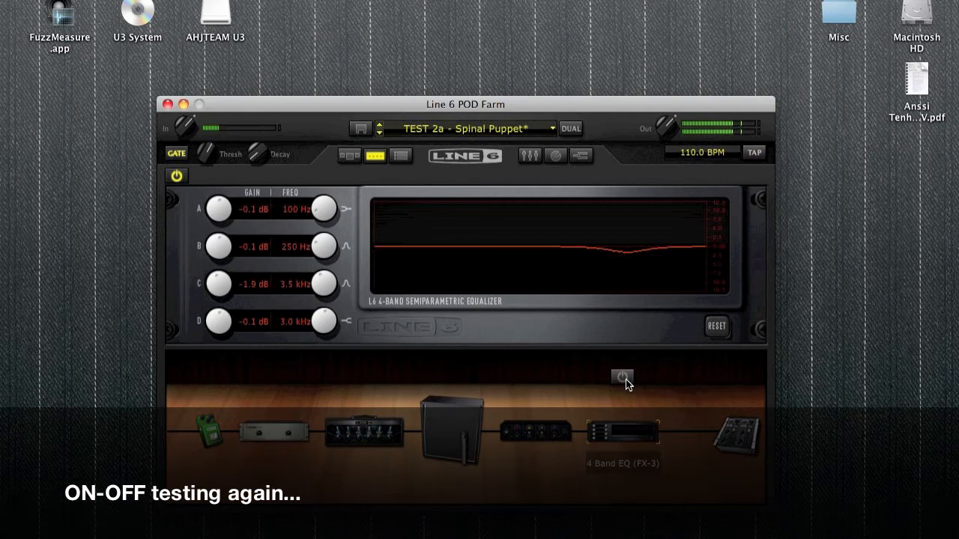
{"action": "left_click", "coordinate": [625, 379]}
{"action": "left_click", "coordinate": [625, 379]}
{"action": "left_click", "coordinate": [626, 379]}
{"action": "left_click", "coordinate": [625, 379]}
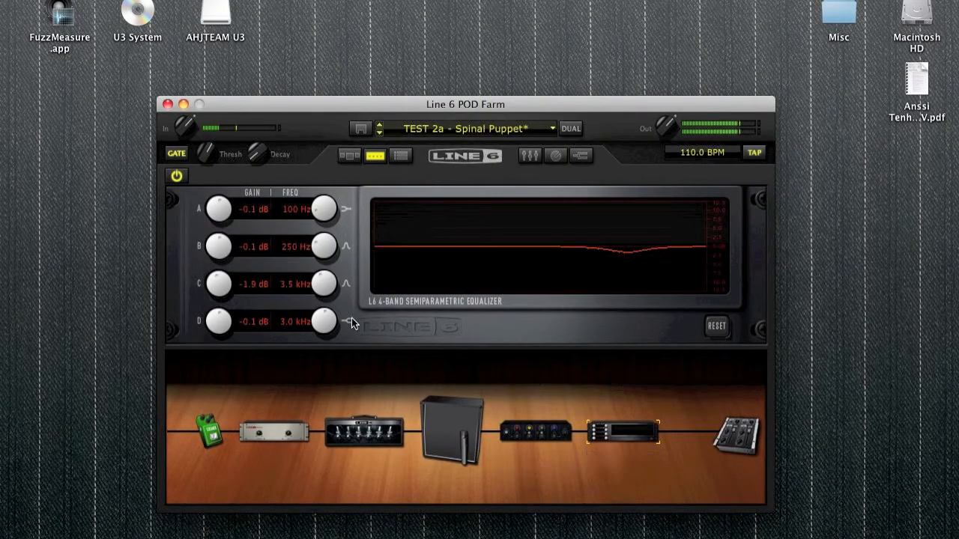
Set band B of the 4 Band EQ to -5.0 dB at 6.0 kHz, and compare the tone with the EQ bypassed.
{"action": "left_click_drag", "start_coordinate": [219, 247], "coordinate": [211, 171]}
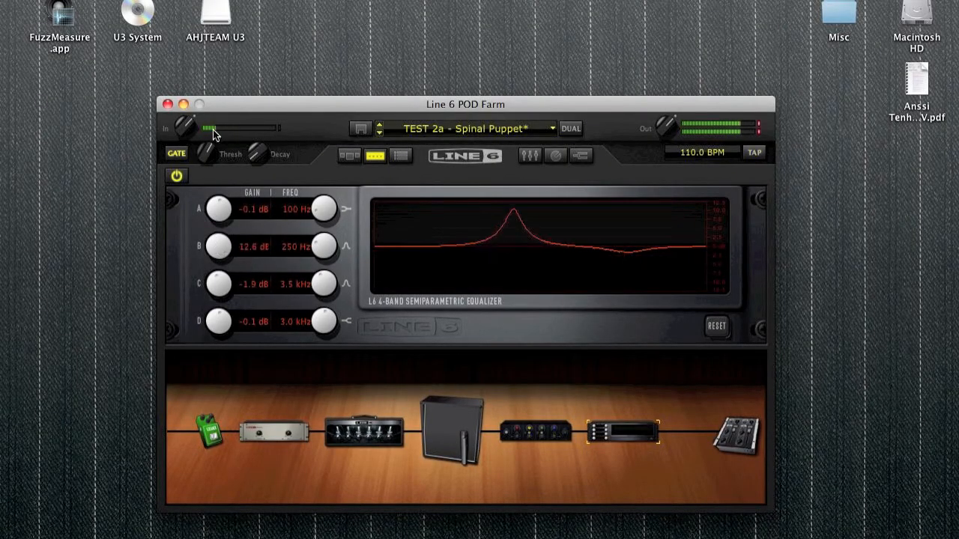
{"action": "left_click_drag", "start_coordinate": [320, 244], "coordinate": [342, 154]}
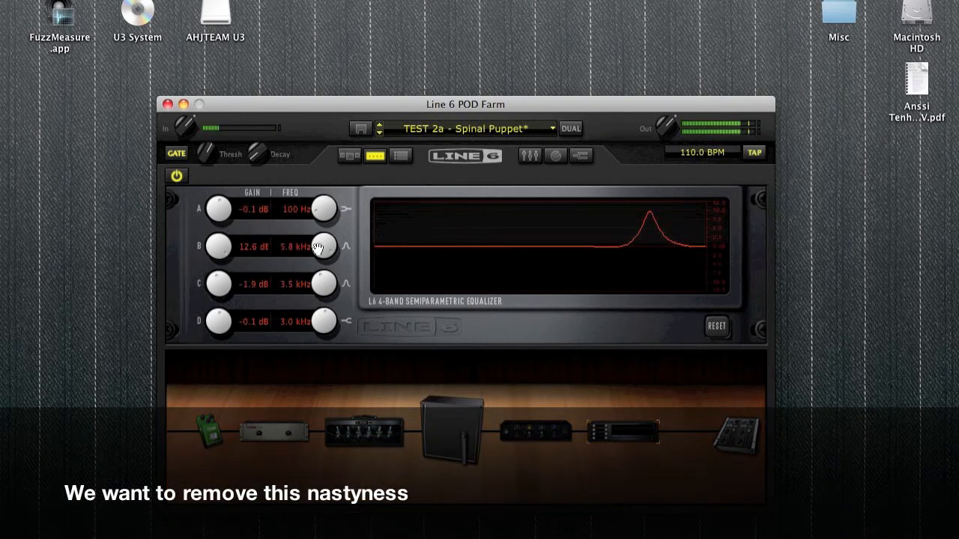
{"action": "left_click_drag", "start_coordinate": [319, 237], "coordinate": [319, 215]}
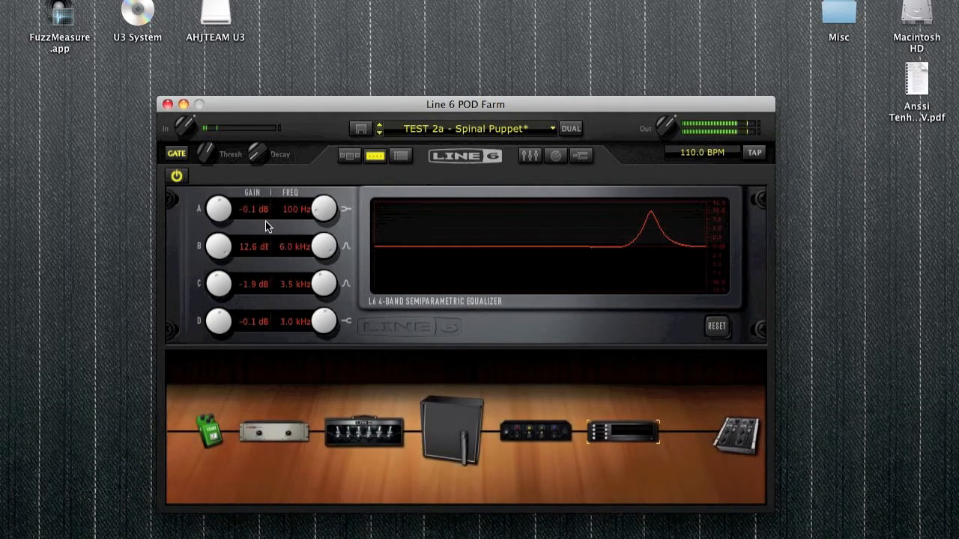
{"action": "left_click_drag", "start_coordinate": [220, 240], "coordinate": [209, 373]}
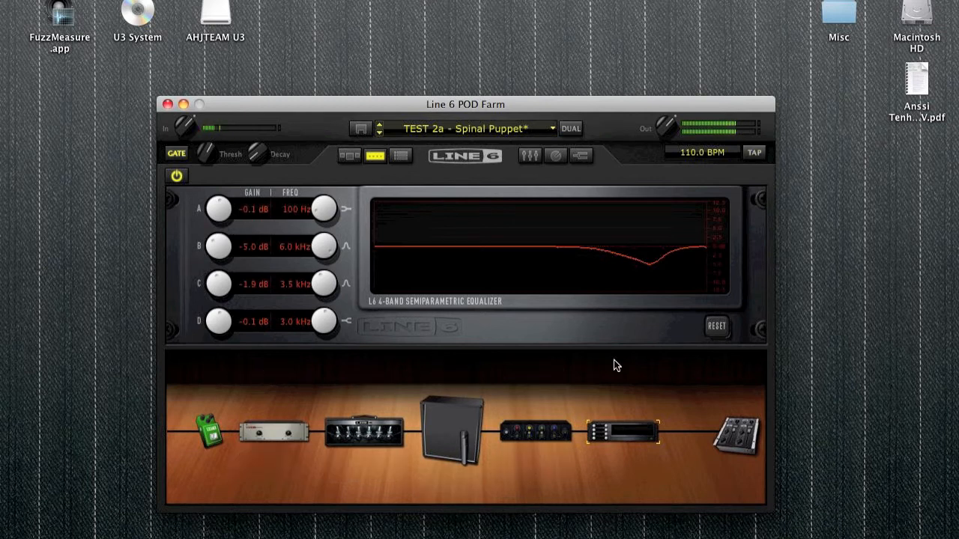
{"action": "left_click", "coordinate": [620, 378]}
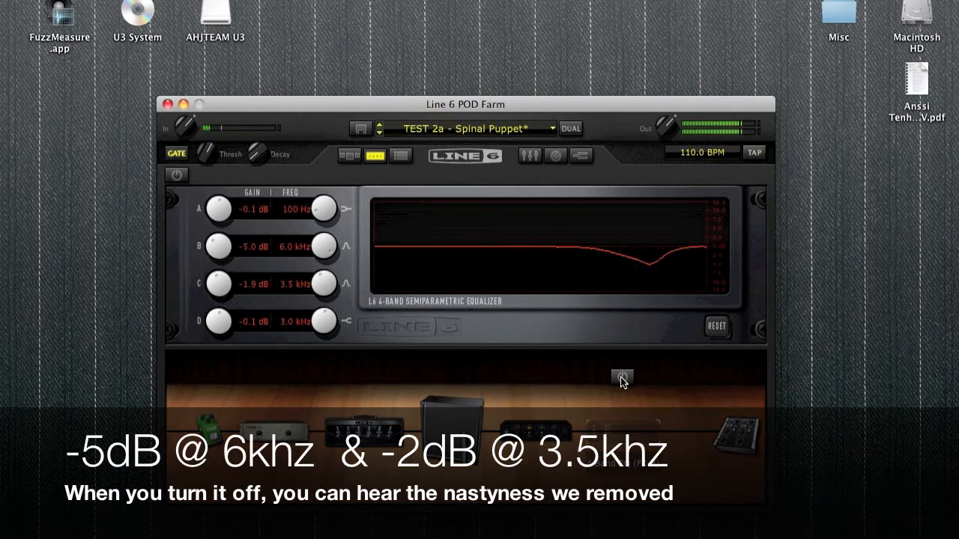
{"action": "left_click", "coordinate": [621, 377]}
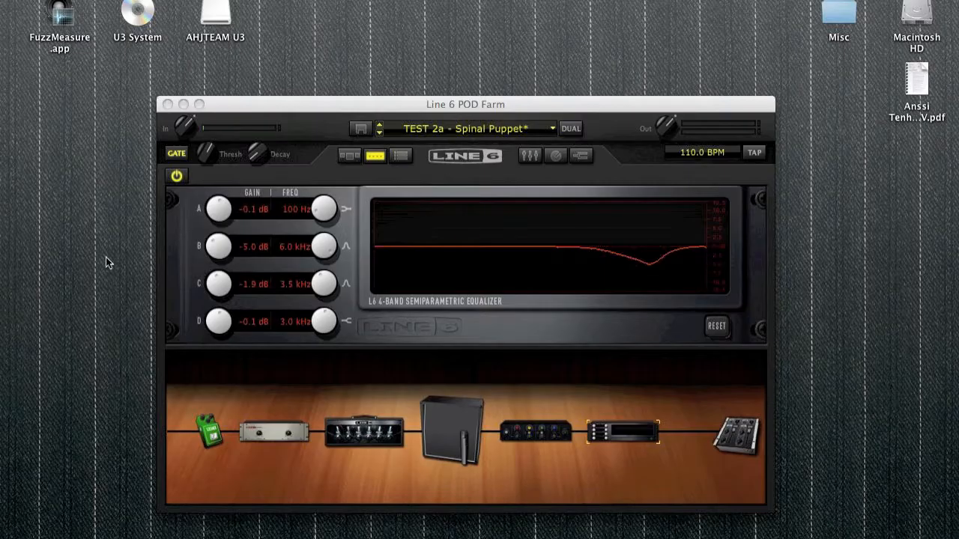
Open the Screamer's controls and compare the tone with the global gate off, leaving the gate on.
{"action": "left_click", "coordinate": [265, 110]}
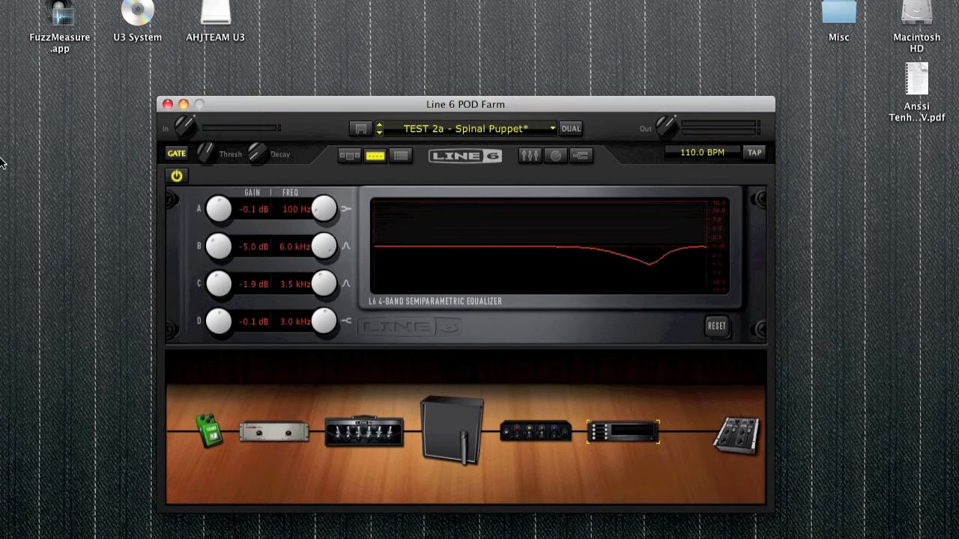
{"action": "left_click", "coordinate": [209, 431]}
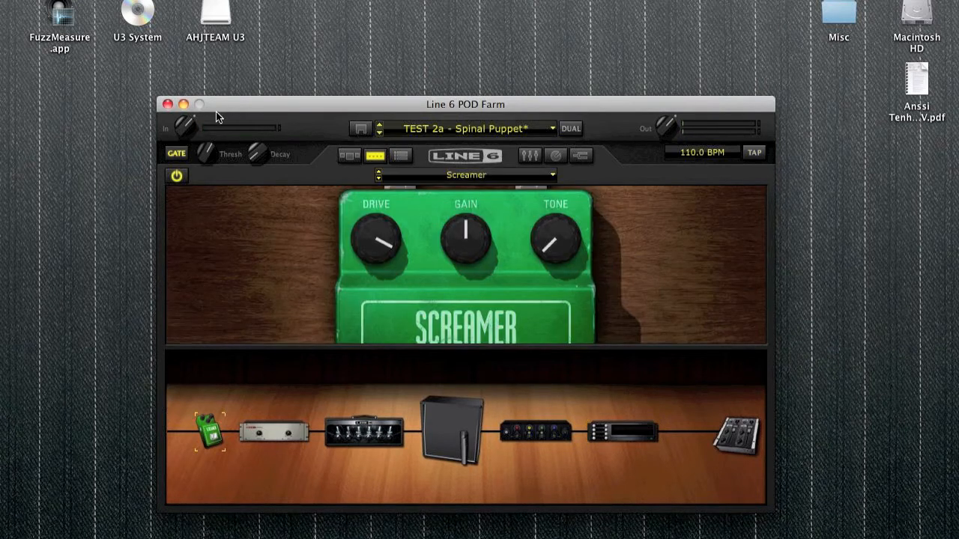
{"action": "left_click", "coordinate": [177, 154]}
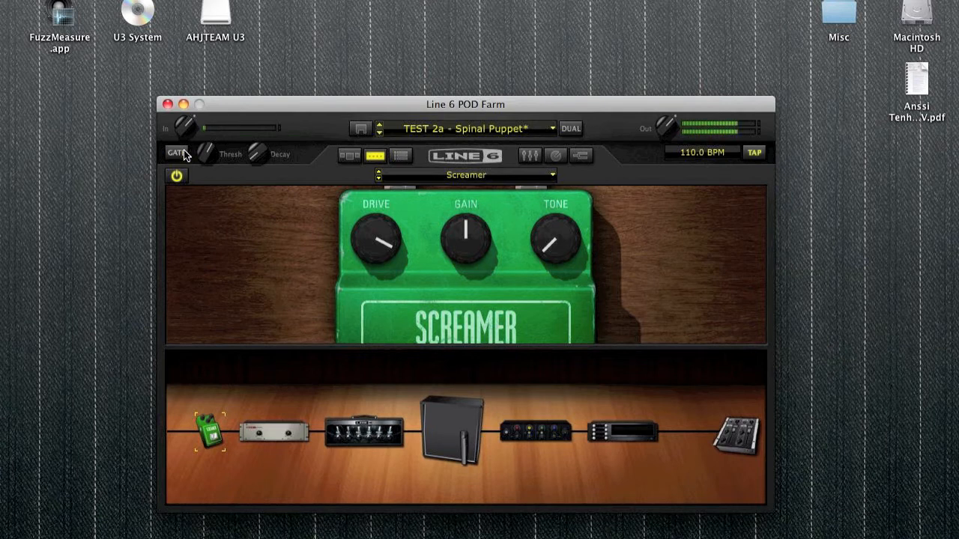
{"action": "left_click", "coordinate": [177, 154]}
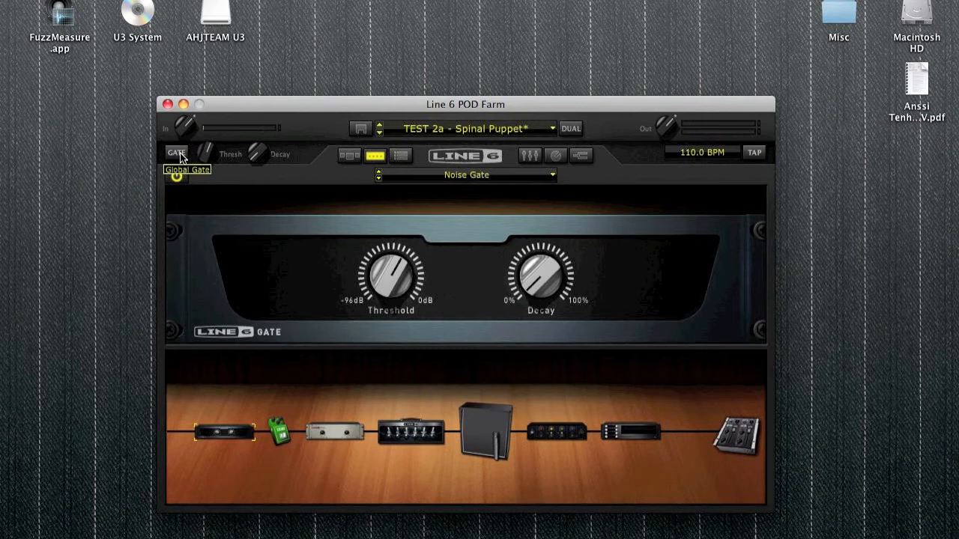
{"action": "left_click", "coordinate": [178, 154]}
Review the settings of the Screamer, Compressor, Spinal Puppet amp, 4x12 Treadplate cab, Console and 4 Band EQ in turn.
{"action": "left_click", "coordinate": [283, 436]}
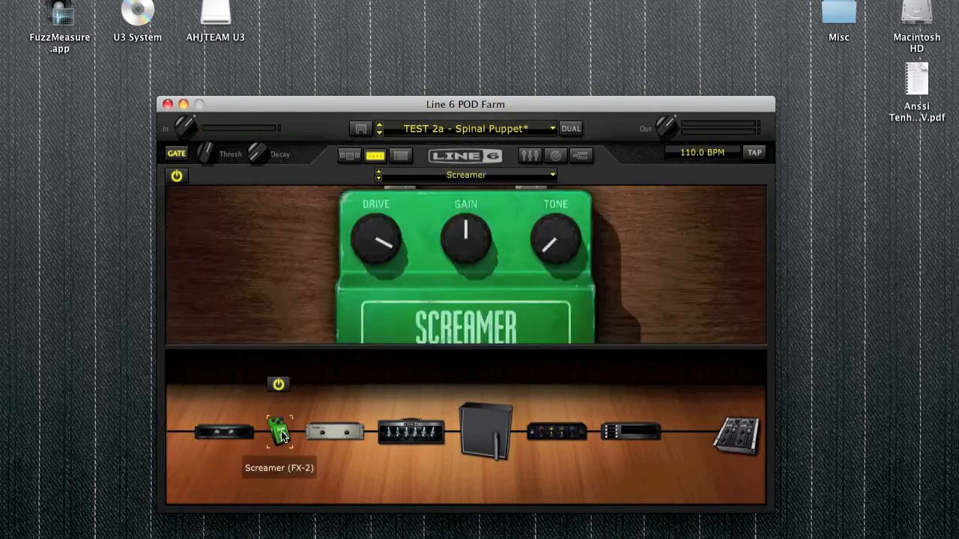
{"action": "left_click", "coordinate": [336, 432]}
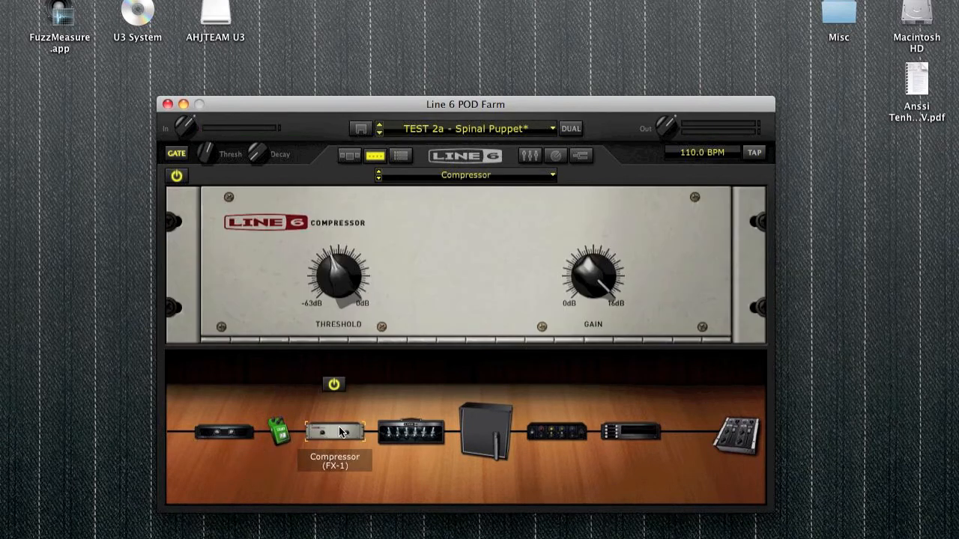
{"action": "left_click", "coordinate": [419, 437]}
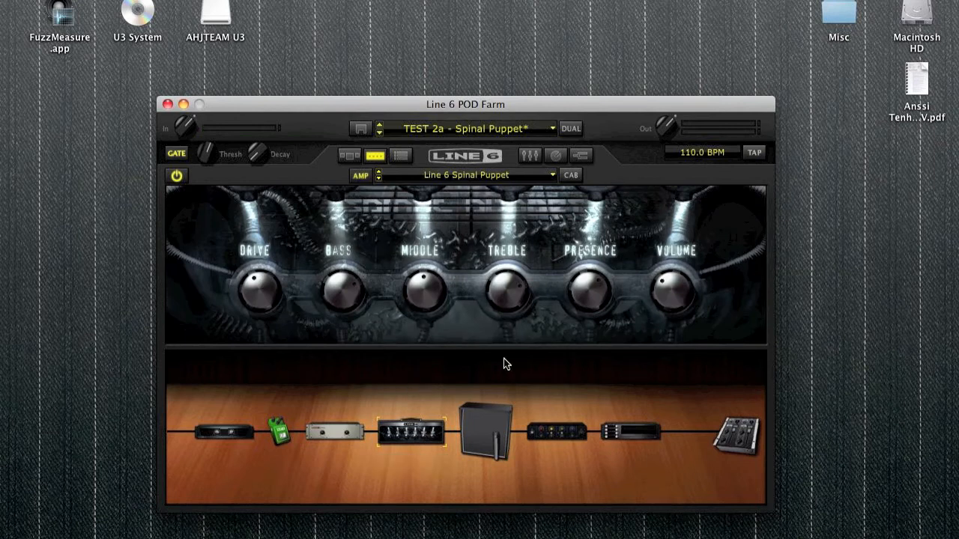
{"action": "left_click", "coordinate": [494, 435]}
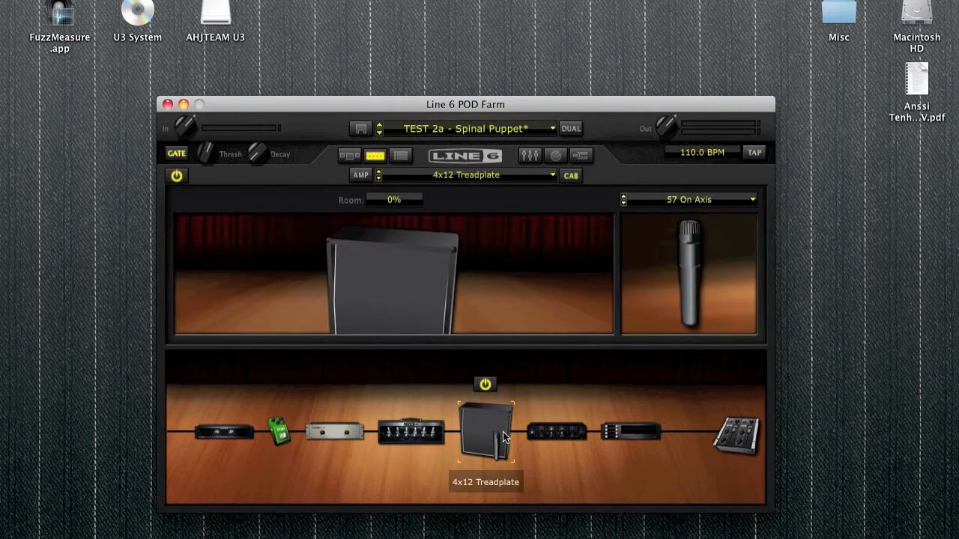
{"action": "left_click", "coordinate": [561, 435]}
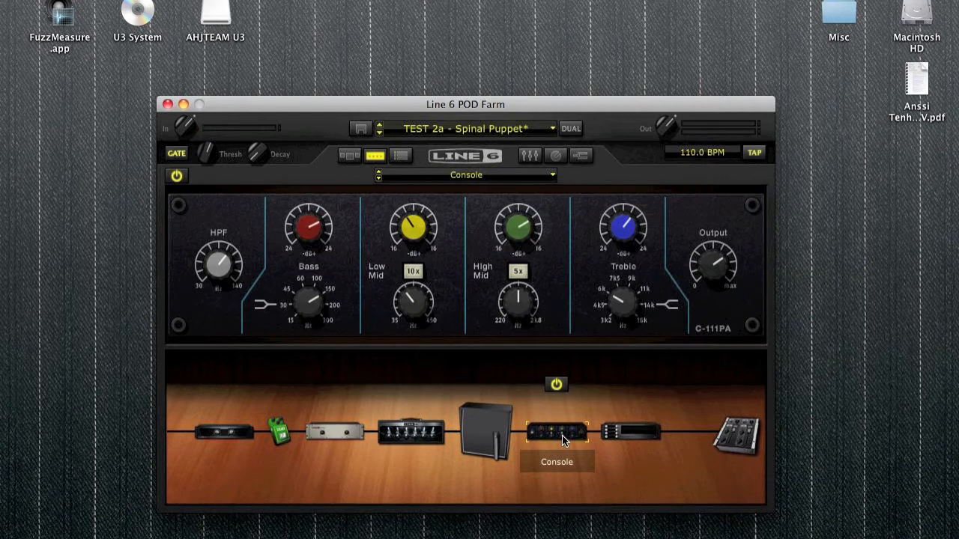
{"action": "left_click", "coordinate": [629, 431]}
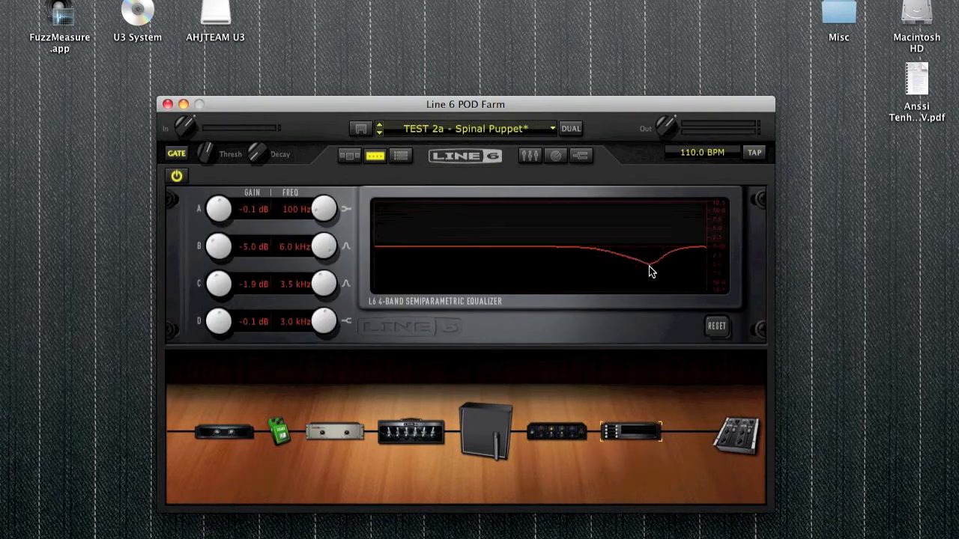
Toggle the 4 Band EQ off and on repeatedly to compare the tone with and without its cuts.
{"action": "mouse_move", "coordinate": [620, 433]}
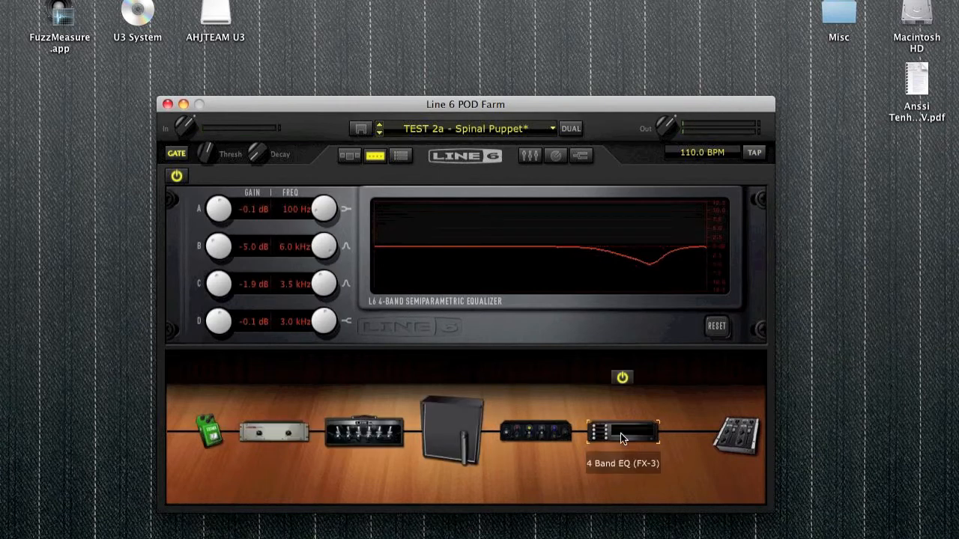
{"action": "left_click", "coordinate": [623, 376]}
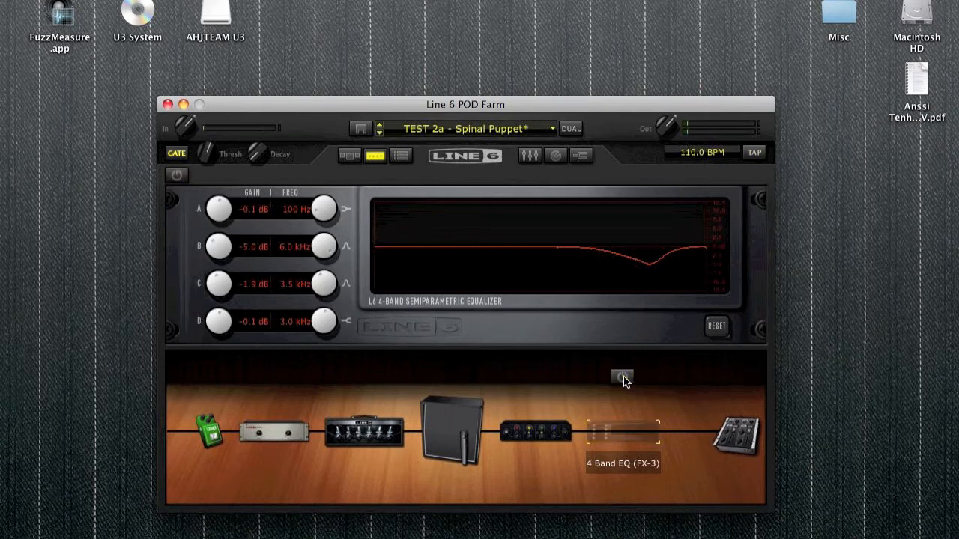
{"action": "left_click", "coordinate": [623, 377]}
{"action": "left_click", "coordinate": [623, 377]}
{"action": "left_click", "coordinate": [623, 377]}
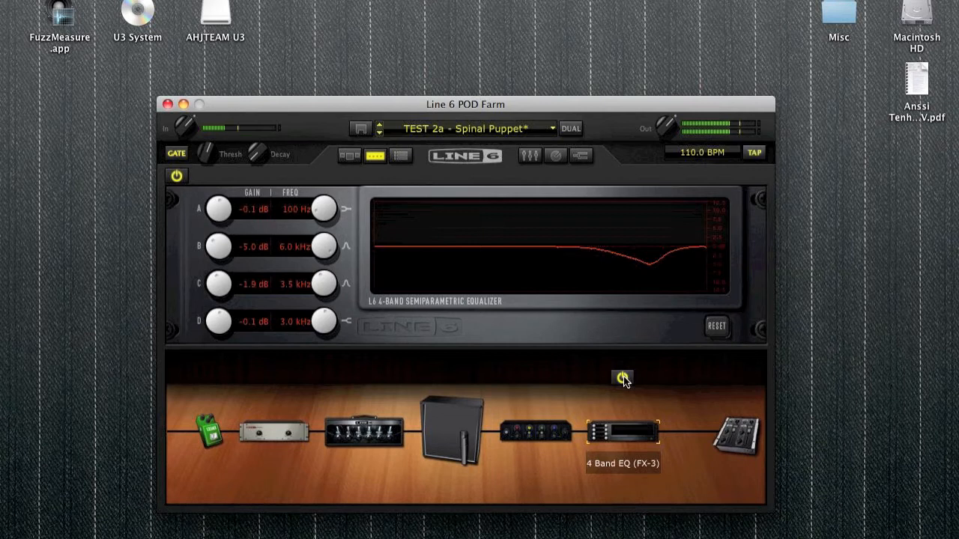
{"action": "left_click", "coordinate": [623, 378]}
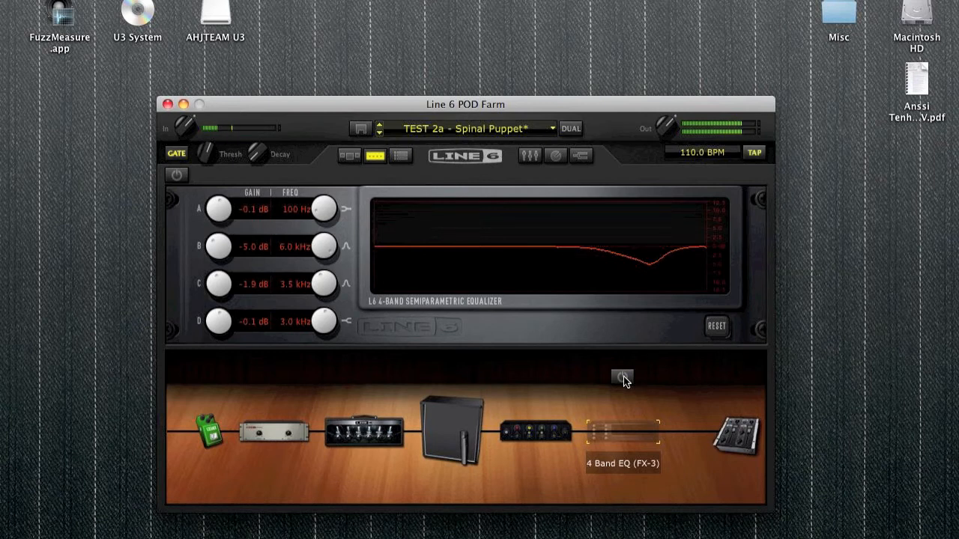
Compare the tone with and without the 4 Band EQ once more, leaving the EQ switched on.
{"action": "left_click", "coordinate": [623, 377]}
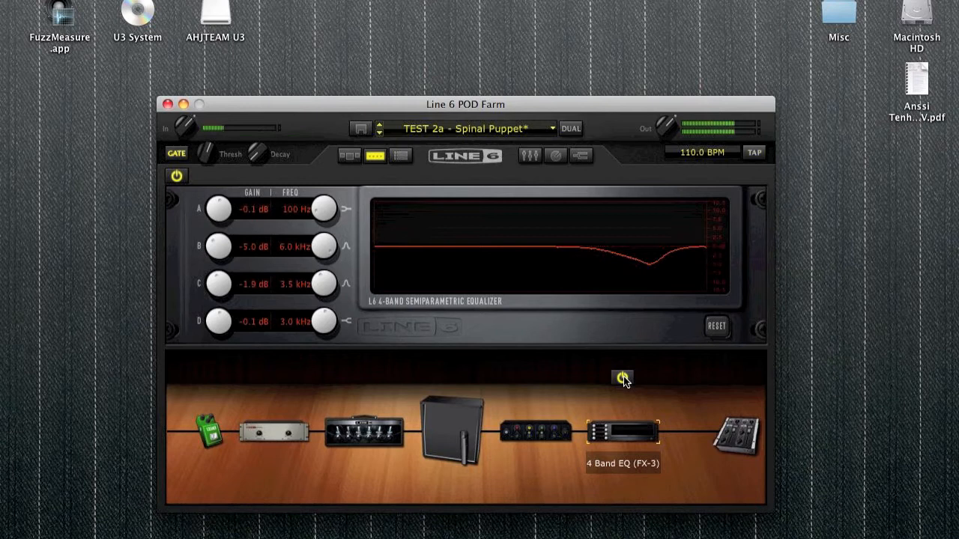
{"action": "left_click", "coordinate": [623, 376]}
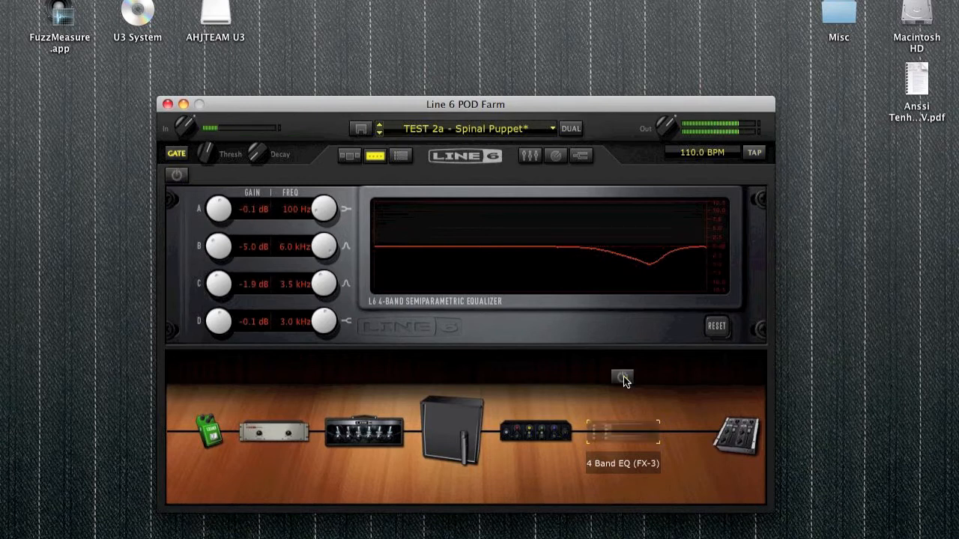
{"action": "left_click", "coordinate": [623, 377]}
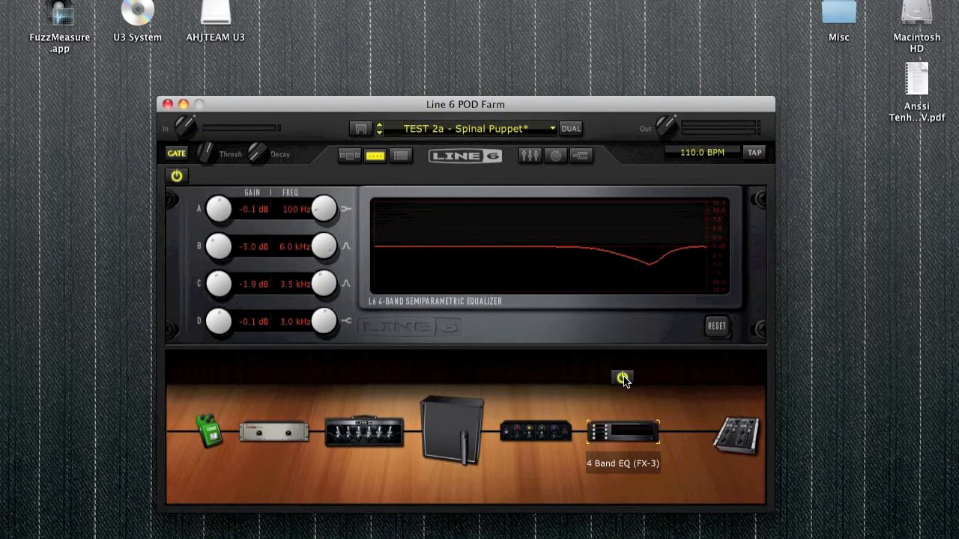
Open the Console's controls and review its HPF, Bass, Low Mid and High Mid settings.
{"action": "left_click", "coordinate": [537, 423]}
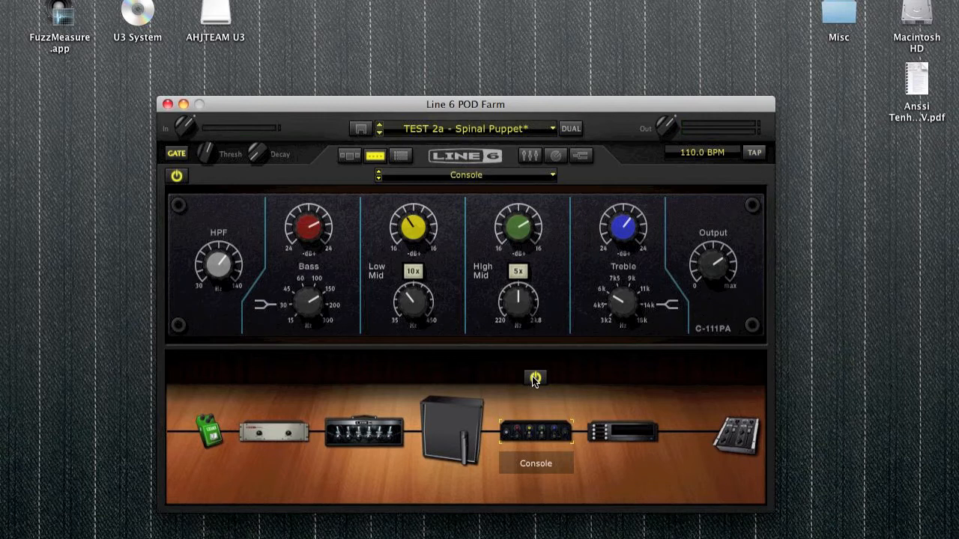
{"action": "mouse_move", "coordinate": [219, 266]}
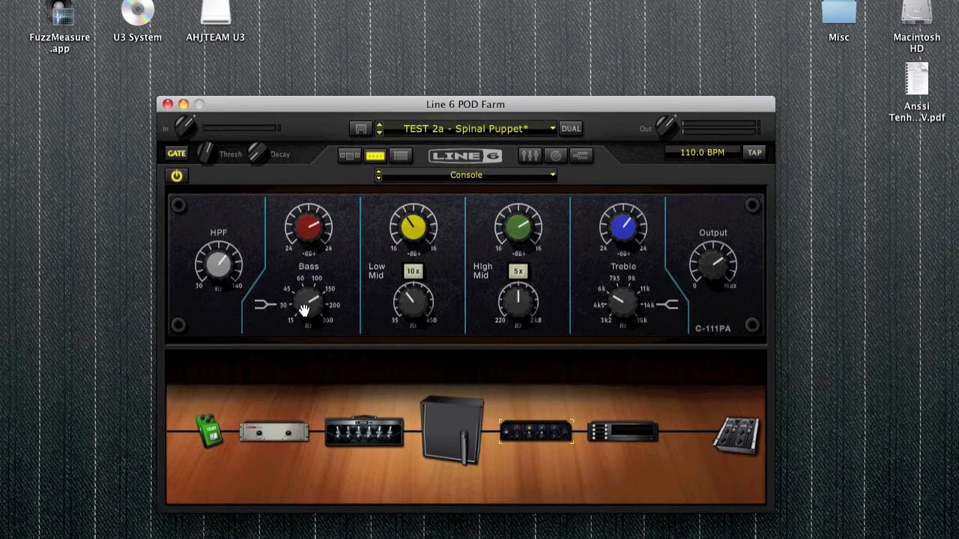
{"action": "mouse_move", "coordinate": [308, 230]}
{"action": "mouse_move", "coordinate": [414, 313]}
{"action": "mouse_move", "coordinate": [420, 241]}
{"action": "mouse_move", "coordinate": [523, 229]}
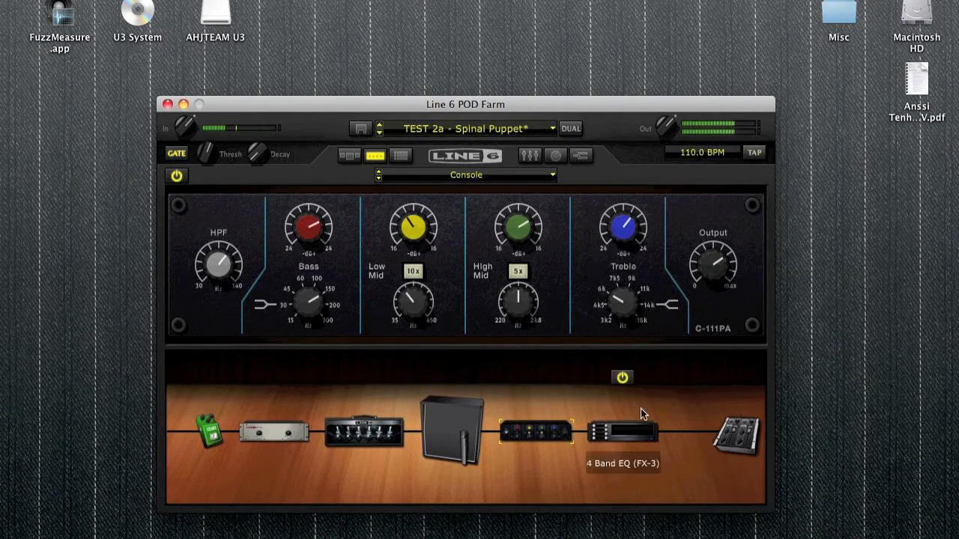
Compare the tone with the Console bypassed and with both it and the 4 Band EQ bypassed, leaving both on.
{"action": "left_click", "coordinate": [538, 382]}
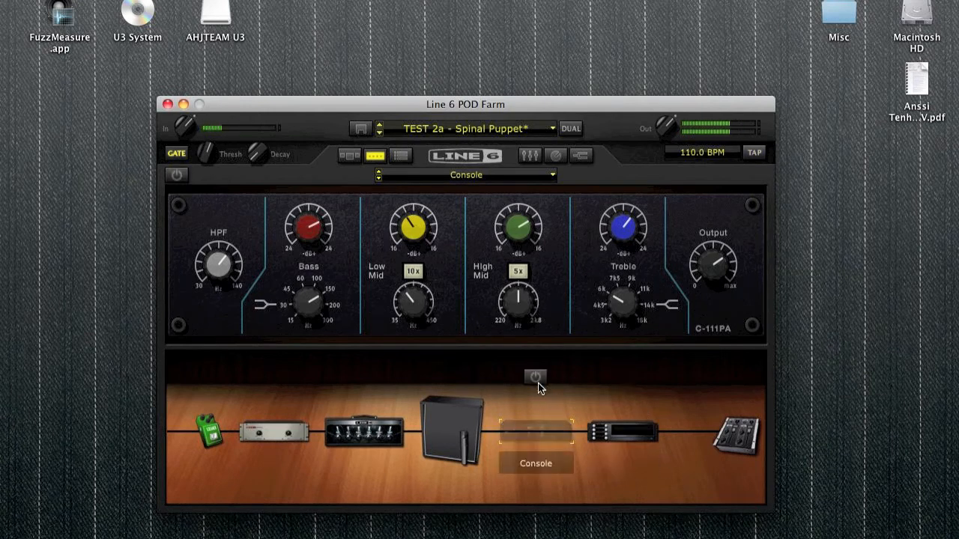
{"action": "left_click", "coordinate": [538, 382]}
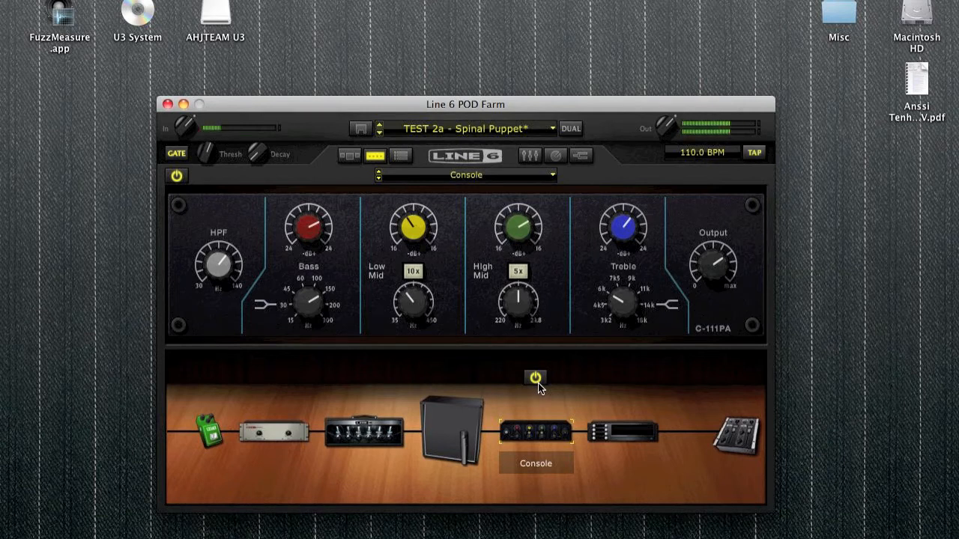
{"action": "left_click", "coordinate": [538, 383]}
{"action": "left_click", "coordinate": [625, 379]}
{"action": "left_click", "coordinate": [625, 380]}
{"action": "left_click", "coordinate": [625, 380]}
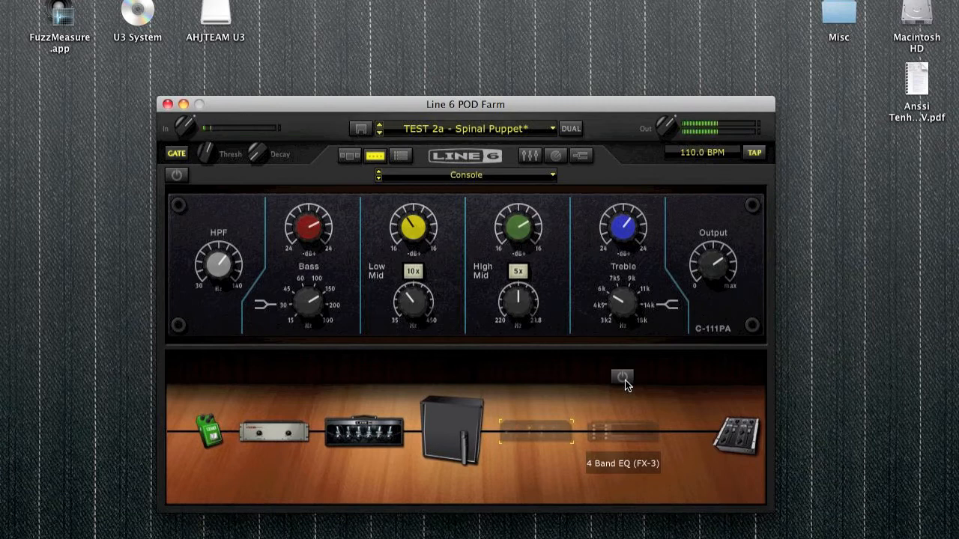
{"action": "left_click", "coordinate": [625, 380]}
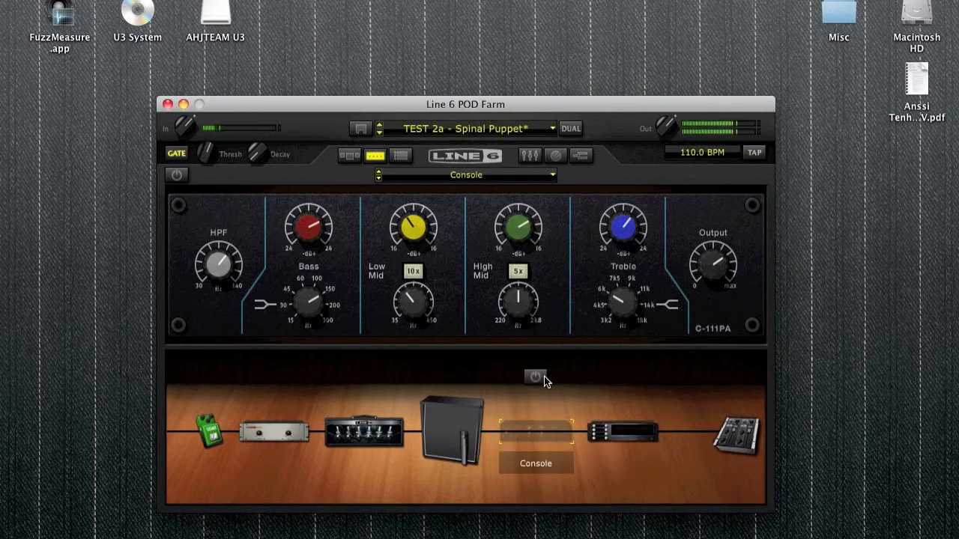
{"action": "left_click", "coordinate": [537, 376]}
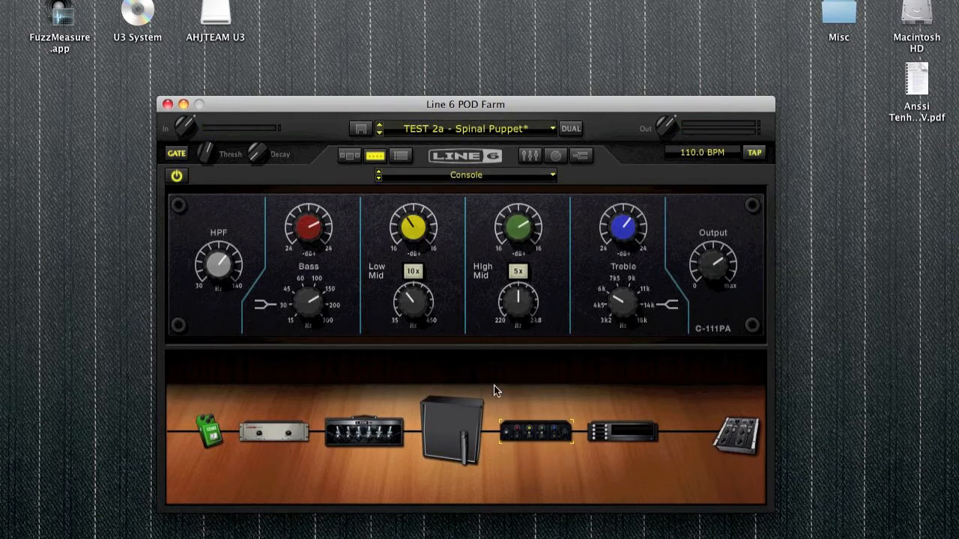
Try the 4x12 Brit Celest V-30s cab with the 67 Condenser microphone.
{"action": "left_click", "coordinate": [450, 427]}
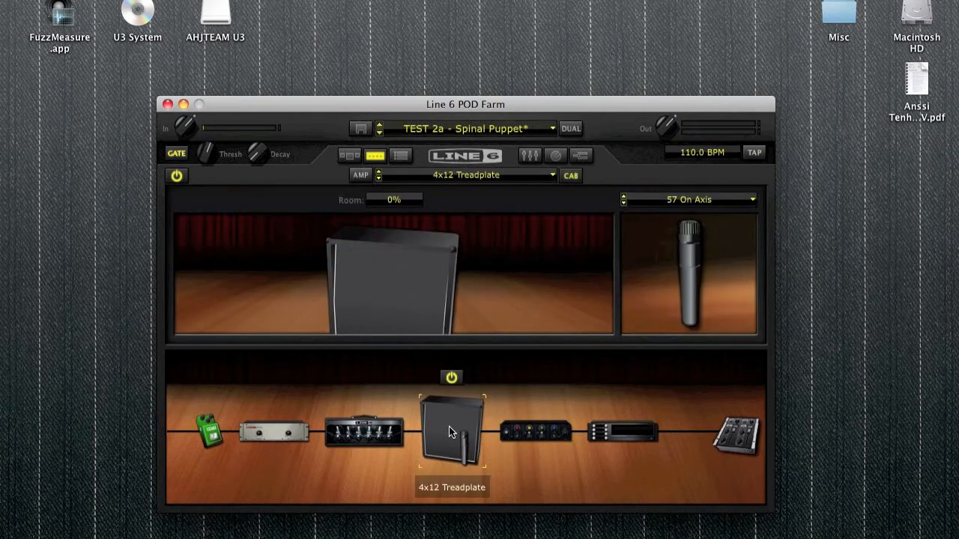
{"action": "left_click", "coordinate": [472, 176]}
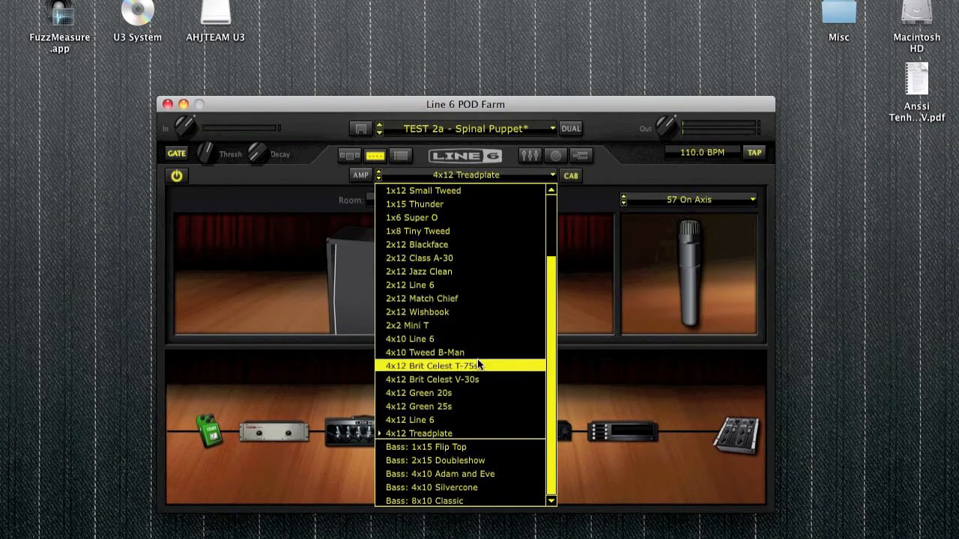
{"action": "left_click", "coordinate": [475, 379]}
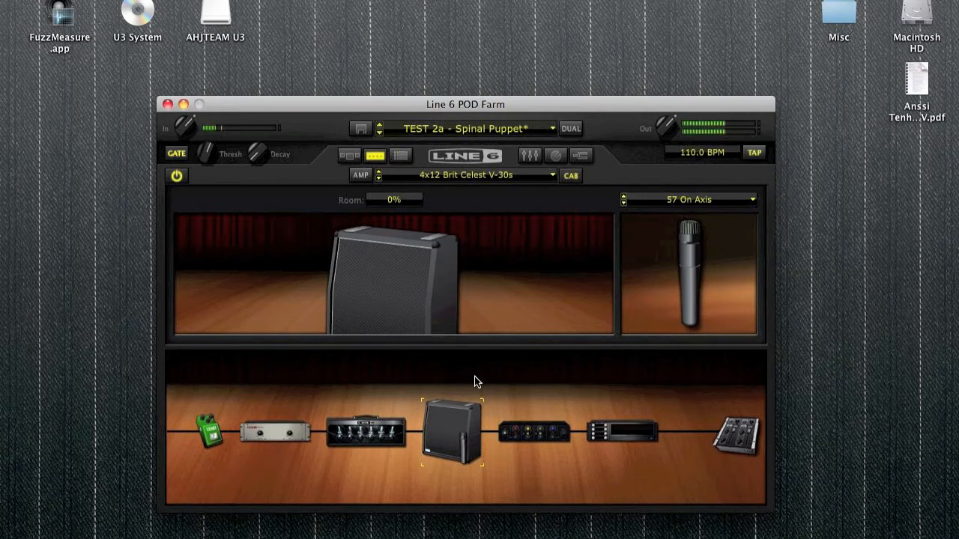
{"action": "left_click", "coordinate": [688, 200]}
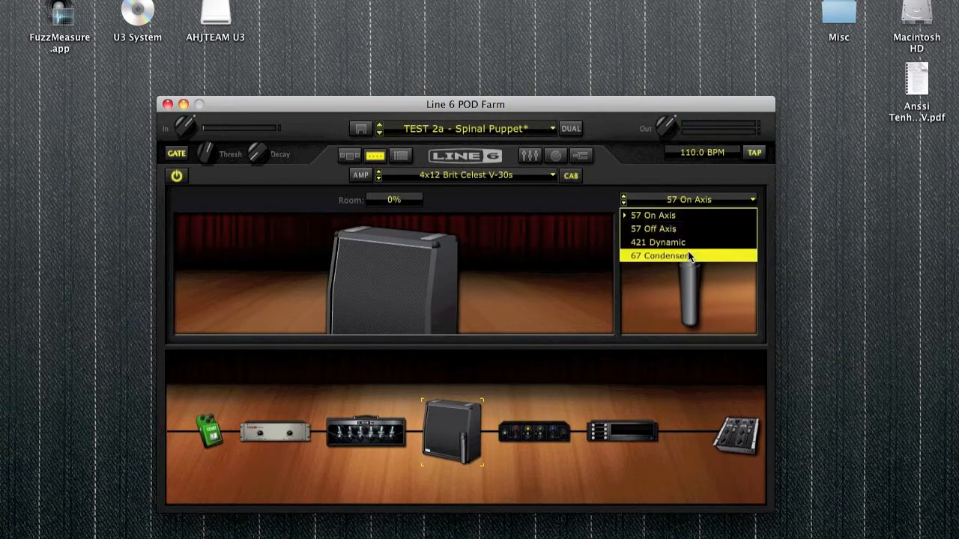
{"action": "left_click", "coordinate": [689, 251]}
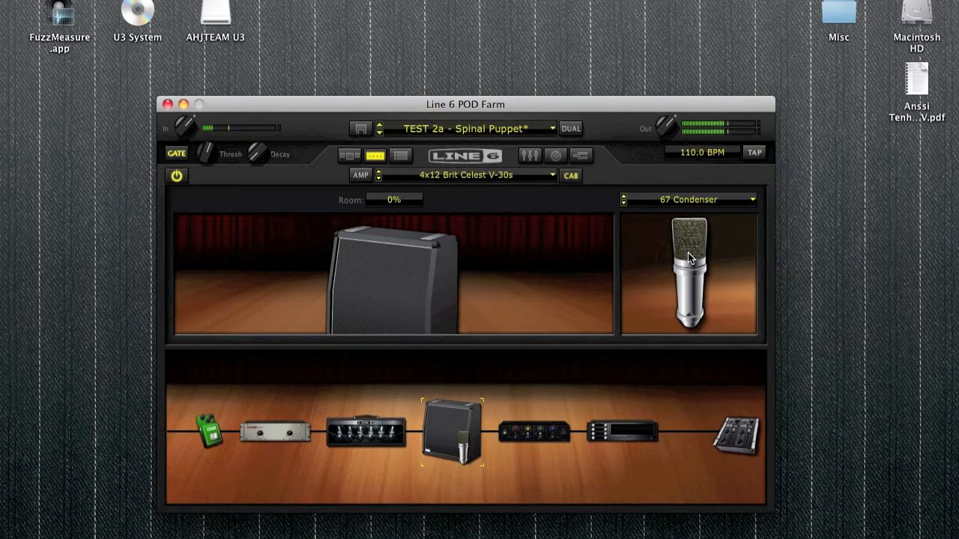
Restore the 4x12 Treadplate cab and the 57 On Axis microphone.
{"action": "left_click", "coordinate": [503, 175]}
{"action": "left_click", "coordinate": [455, 432]}
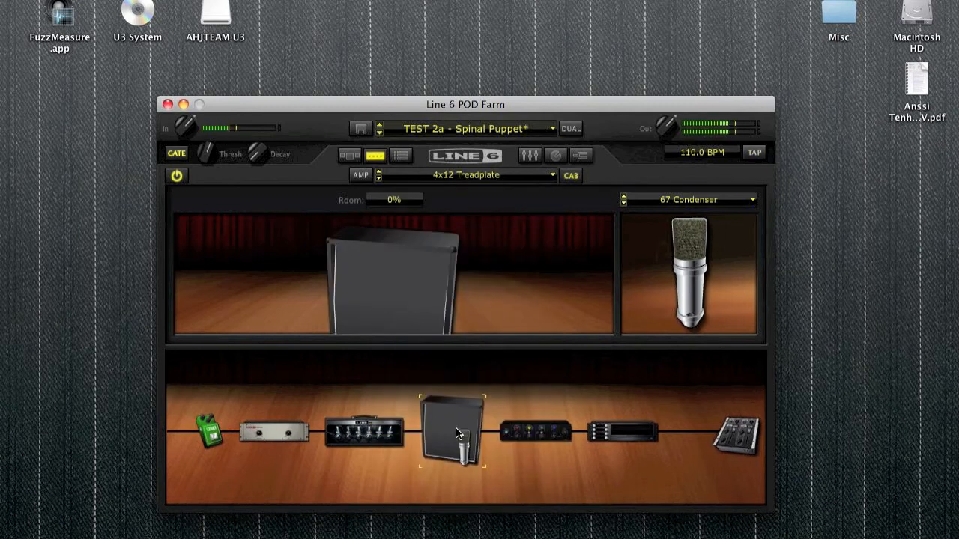
{"action": "left_click", "coordinate": [749, 199]}
{"action": "left_click", "coordinate": [694, 211]}
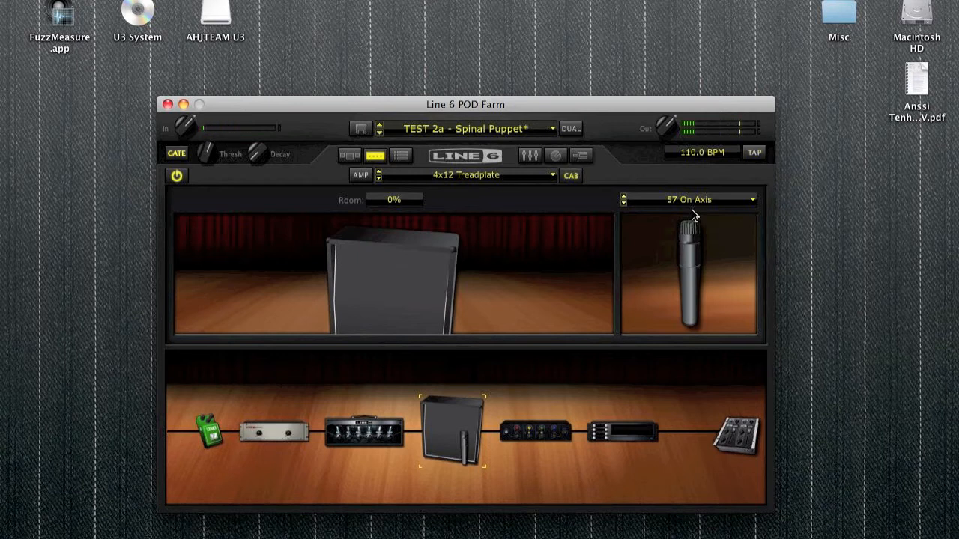
Open the Compressor's controls and compare the tone with it bypassed, leaving it switched on.
{"action": "left_click", "coordinate": [264, 439]}
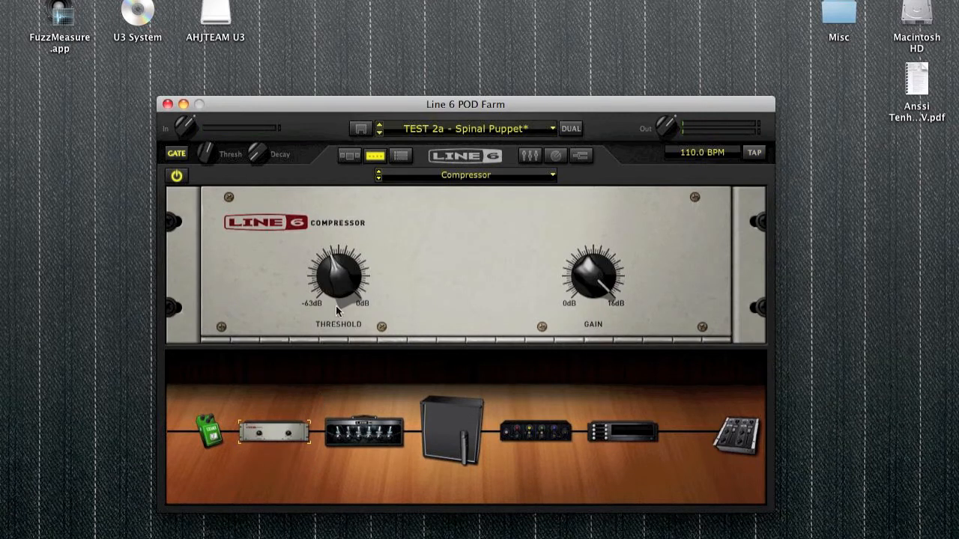
{"action": "left_click", "coordinate": [273, 379]}
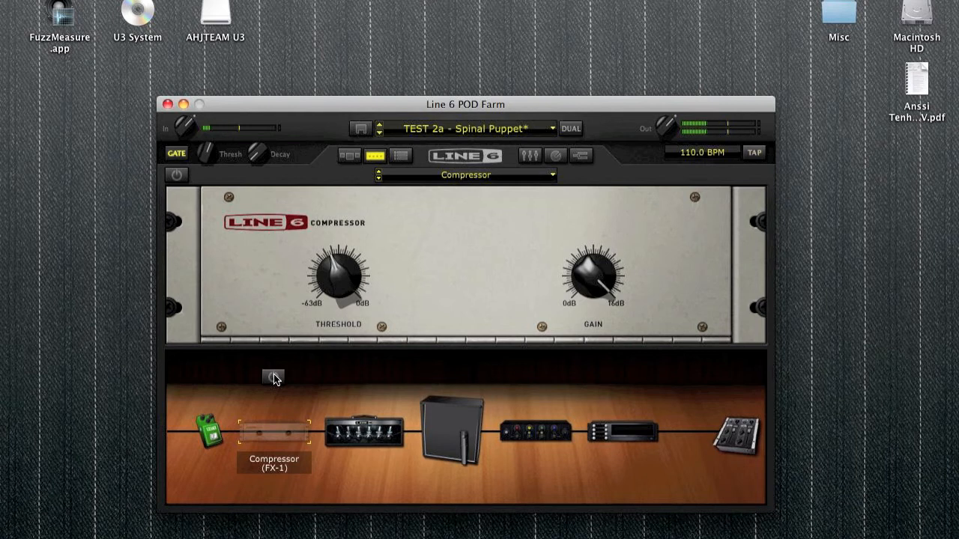
{"action": "left_click", "coordinate": [273, 378]}
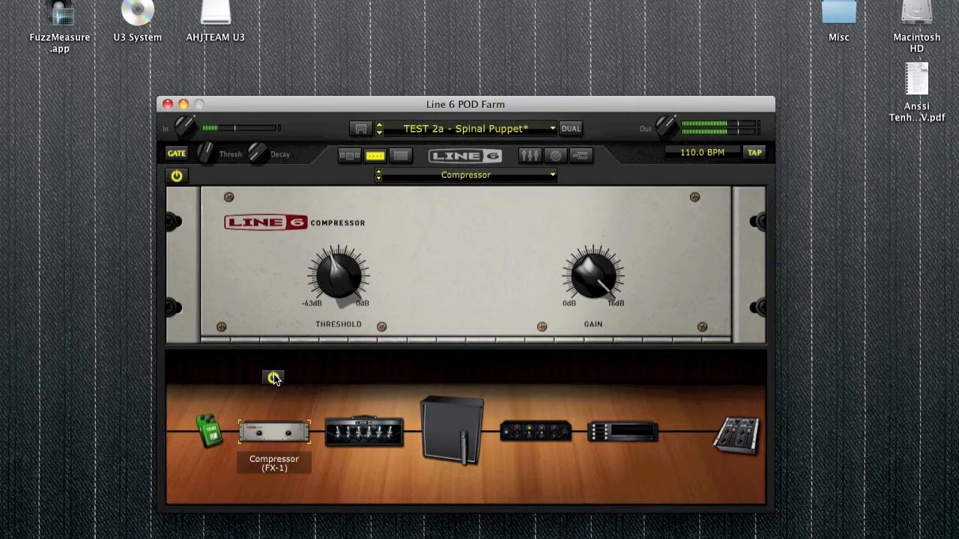
{"action": "left_click", "coordinate": [273, 379]}
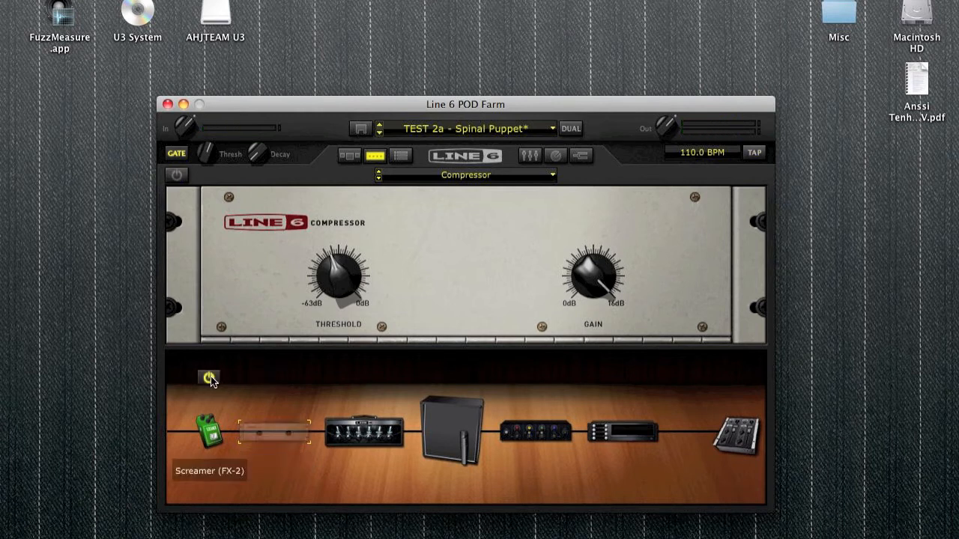
{"action": "left_click", "coordinate": [265, 379]}
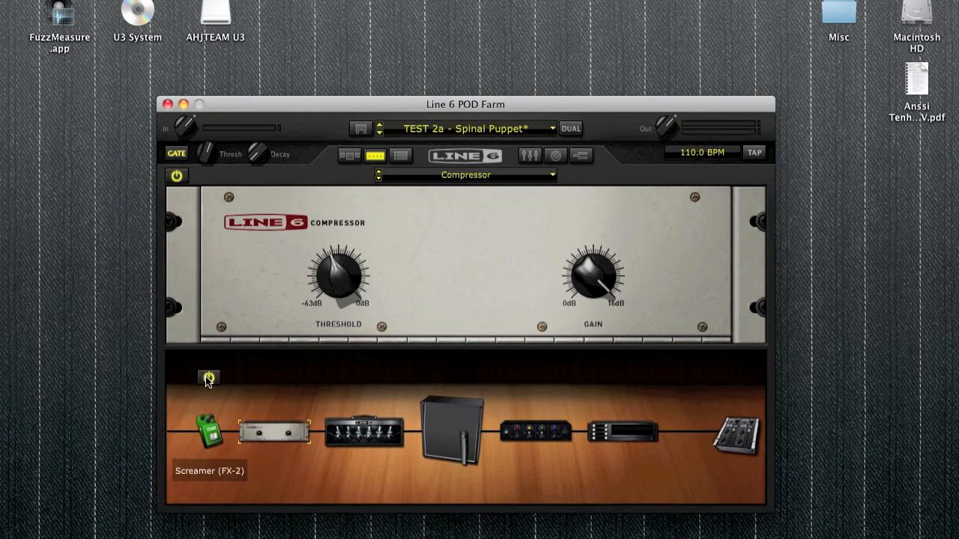
Compare the tone with the Screamer bypassed and with both Screamer and Compressor bypassed, leaving both switched on.
{"action": "left_click", "coordinate": [208, 379]}
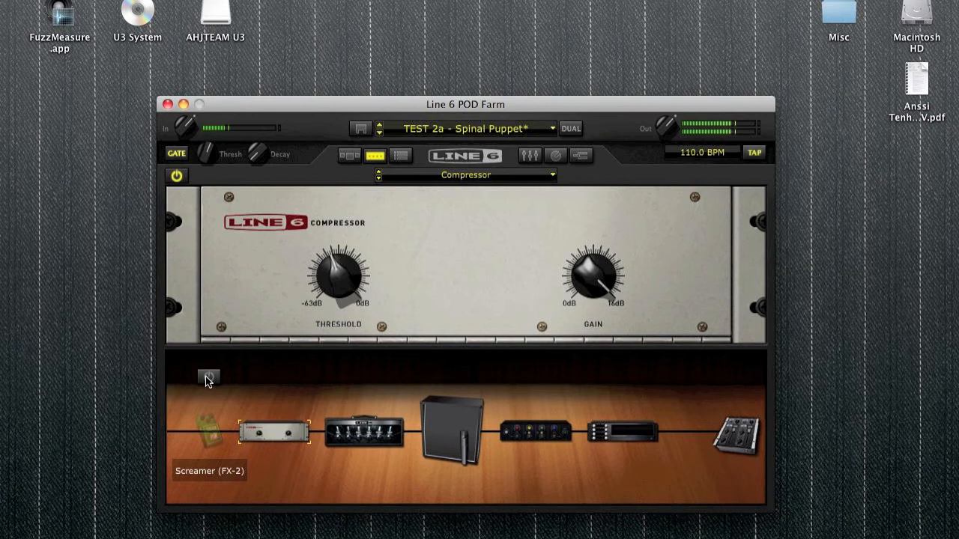
{"action": "left_click", "coordinate": [208, 379]}
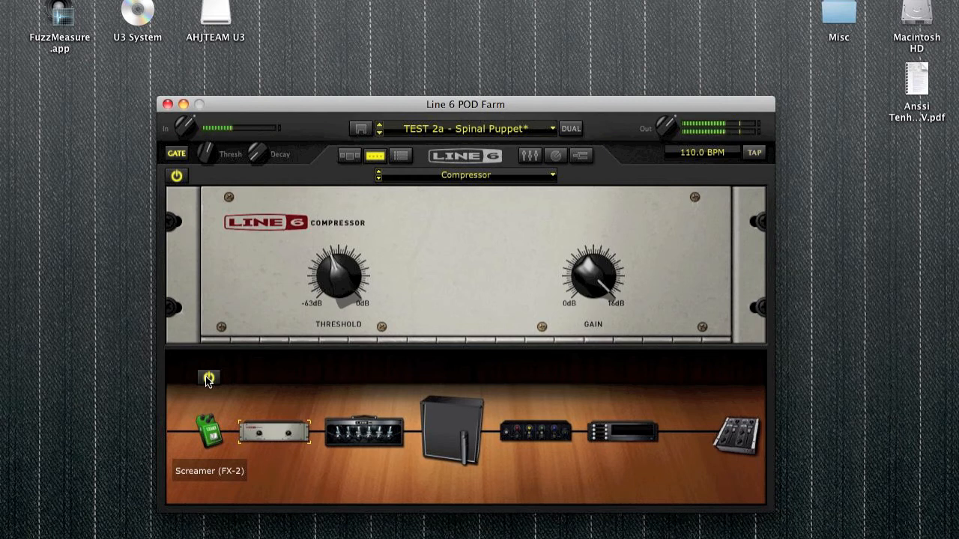
{"action": "left_click", "coordinate": [208, 378]}
{"action": "left_click", "coordinate": [274, 378]}
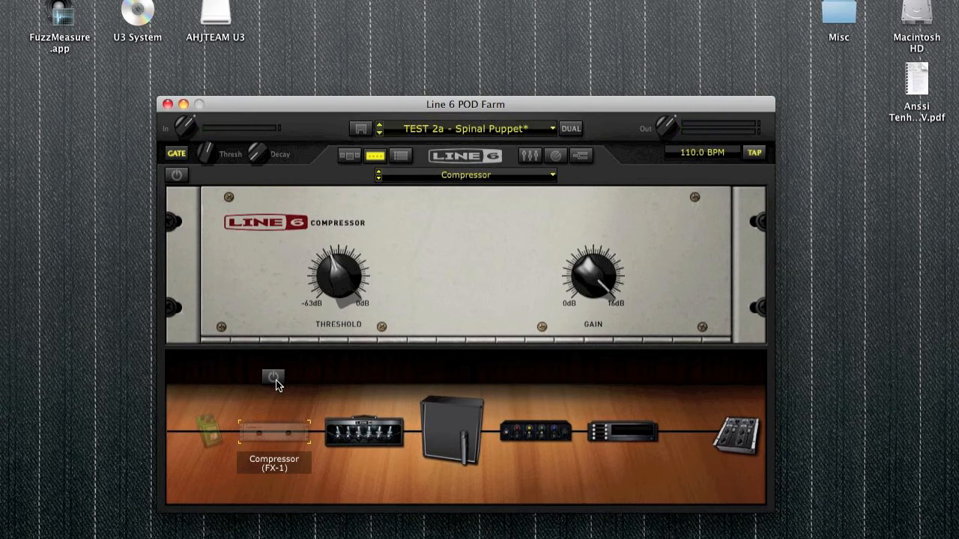
{"action": "left_click", "coordinate": [273, 379]}
{"action": "left_click", "coordinate": [209, 378]}
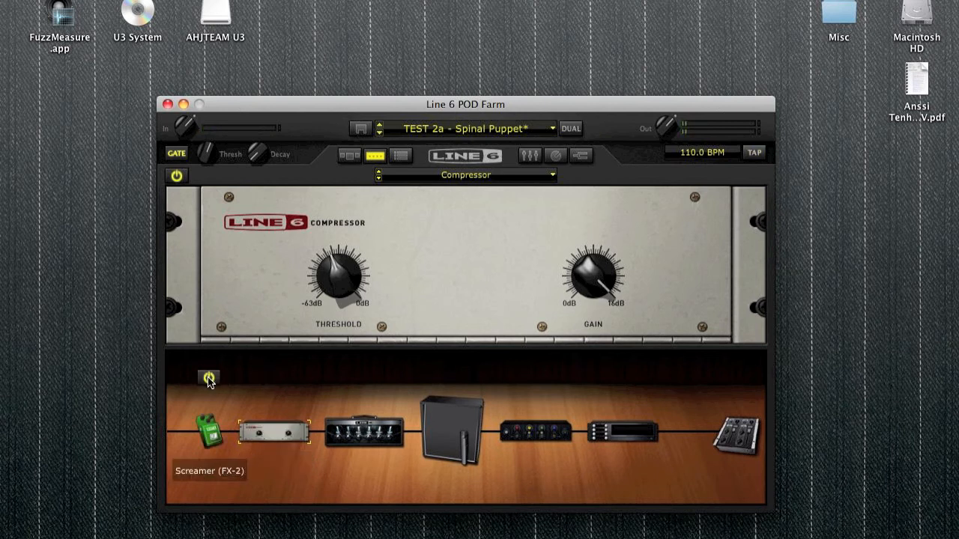